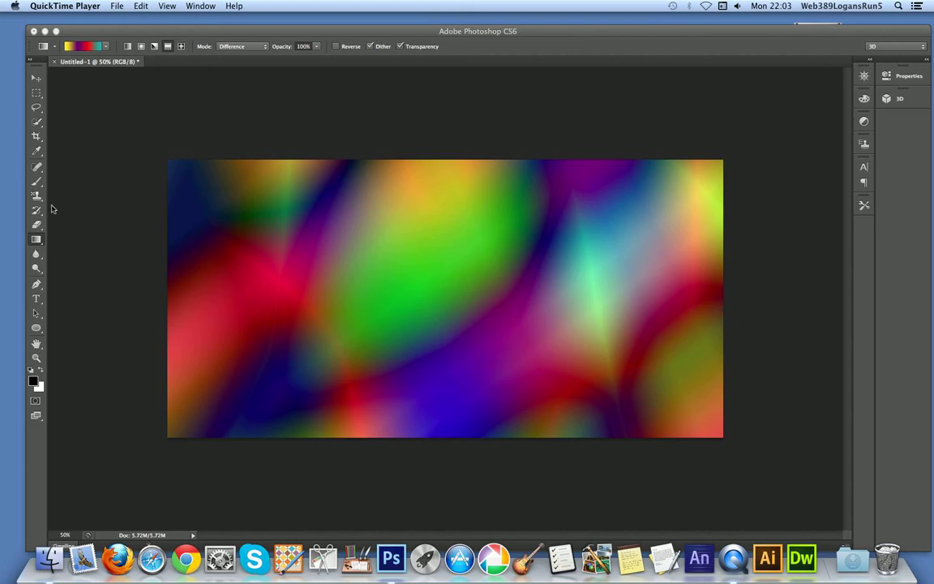
Step: Set the Pen tool to Shape mode with no fill and a 5.43 pt black stroke
click(36, 285)
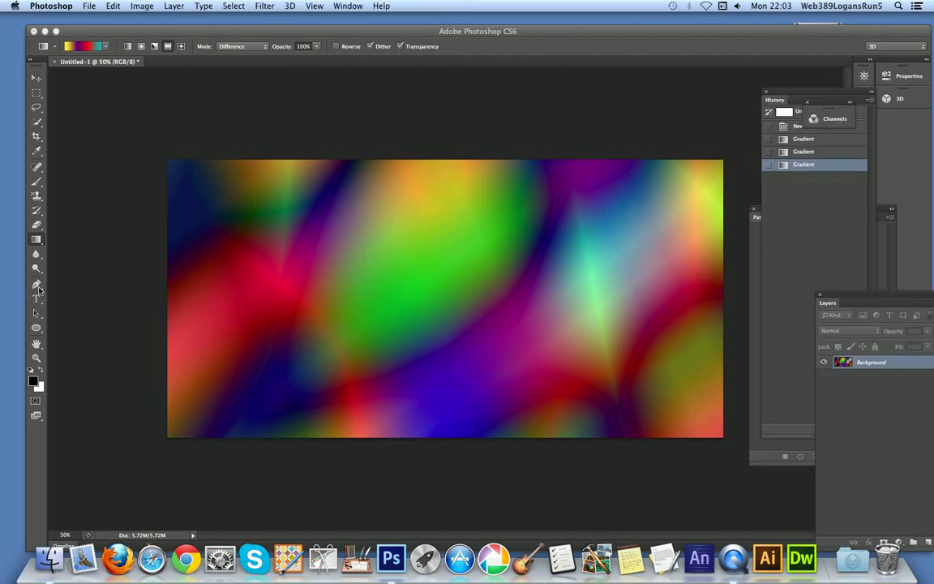
click(37, 284)
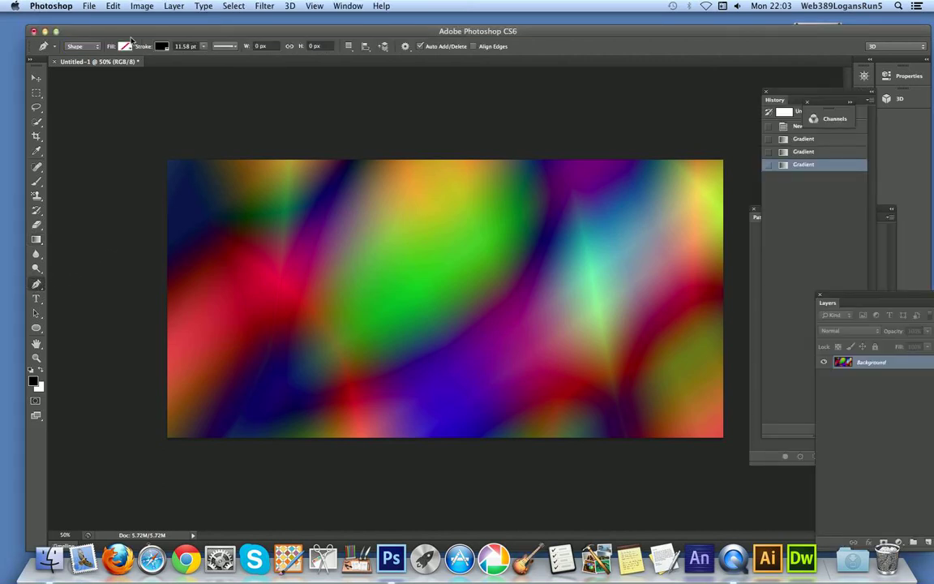
click(86, 47)
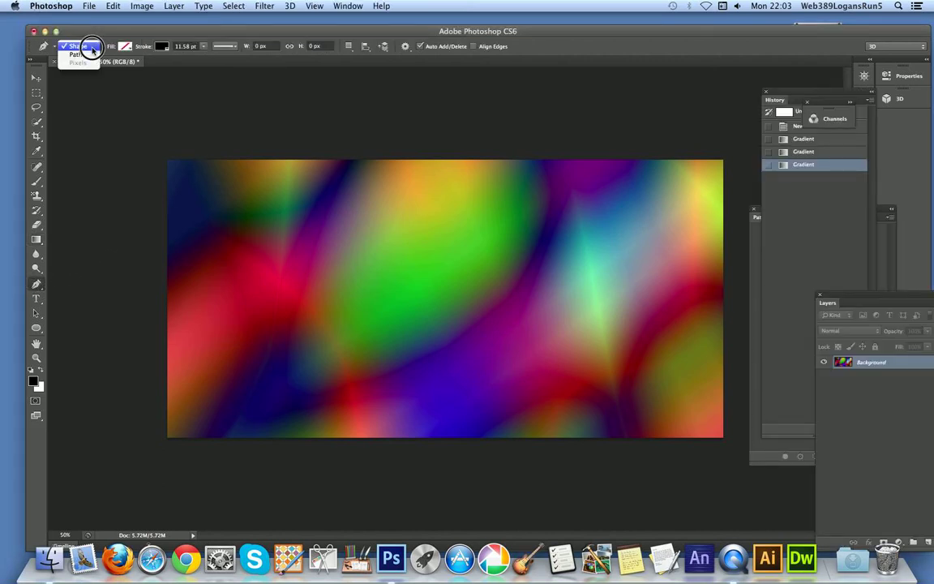
click(91, 50)
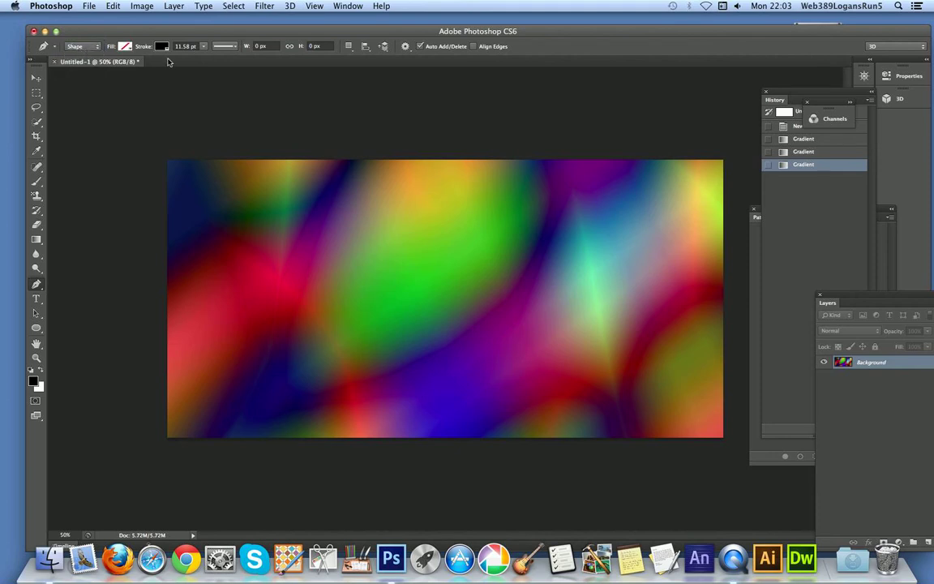
click(126, 47)
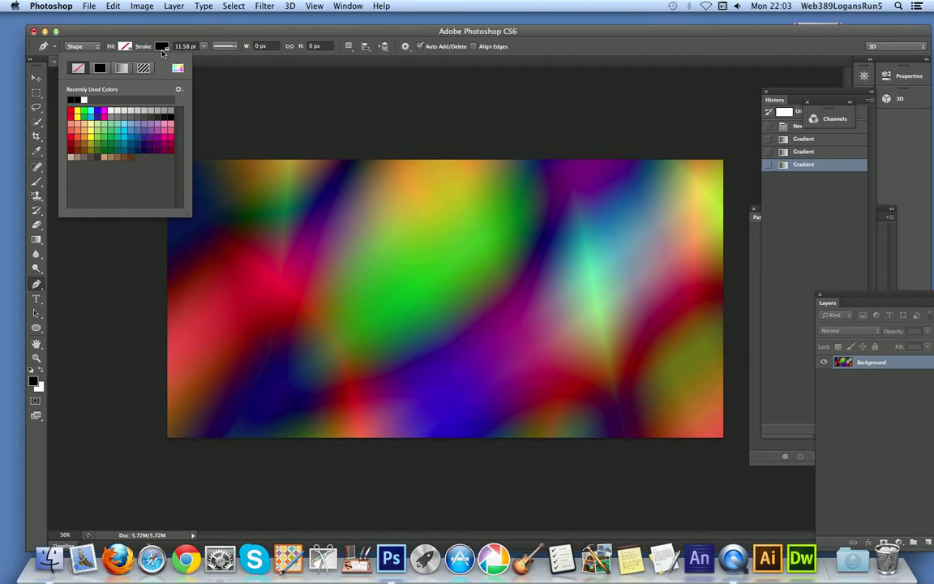
mouse_move(203, 50)
mouse_down()
mouse_move(200, 59)
mouse_move(188, 52)
mouse_move(189, 34)
mouse_up()
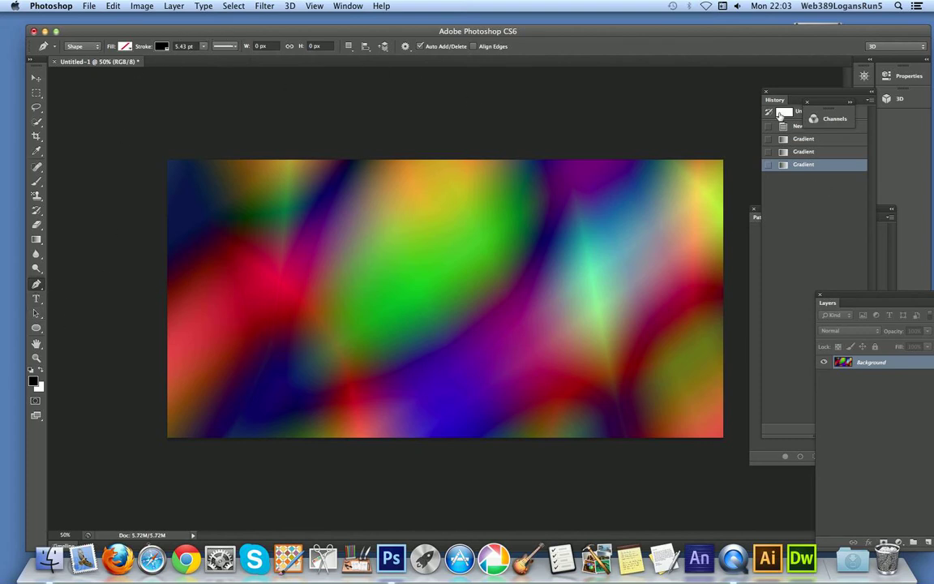
Step: Revert to the New history state and pen a five-peak zigzag from left to right
click(797, 128)
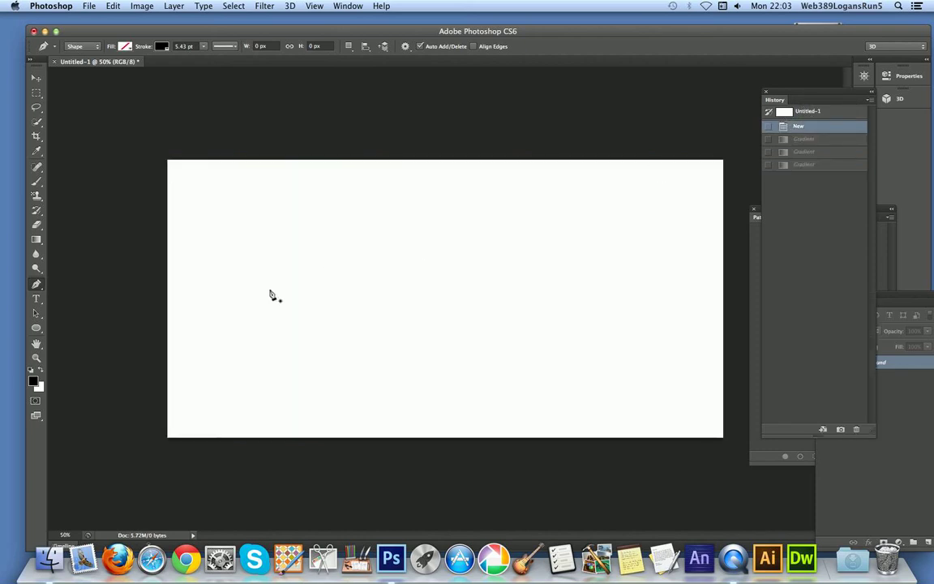
click(240, 315)
click(275, 251)
click(315, 347)
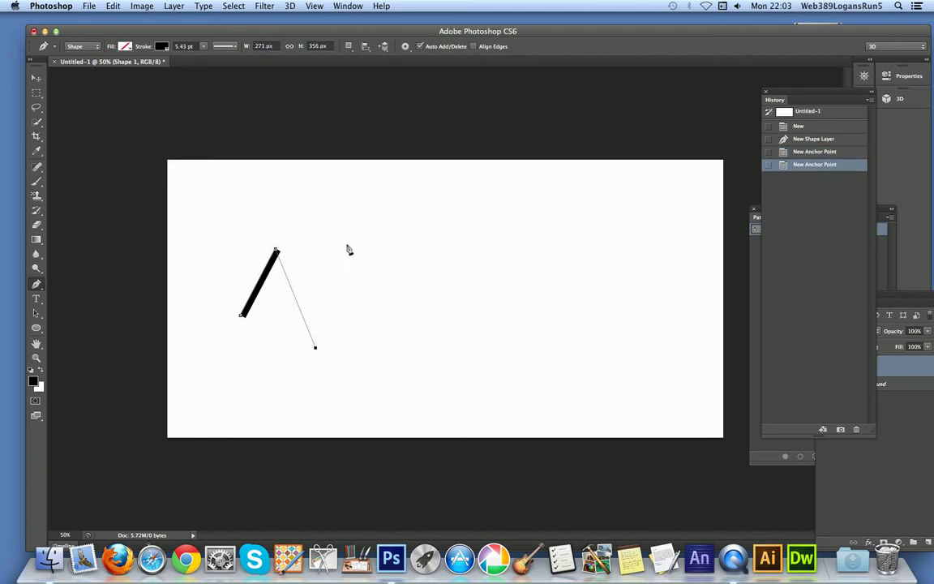
click(347, 244)
click(396, 347)
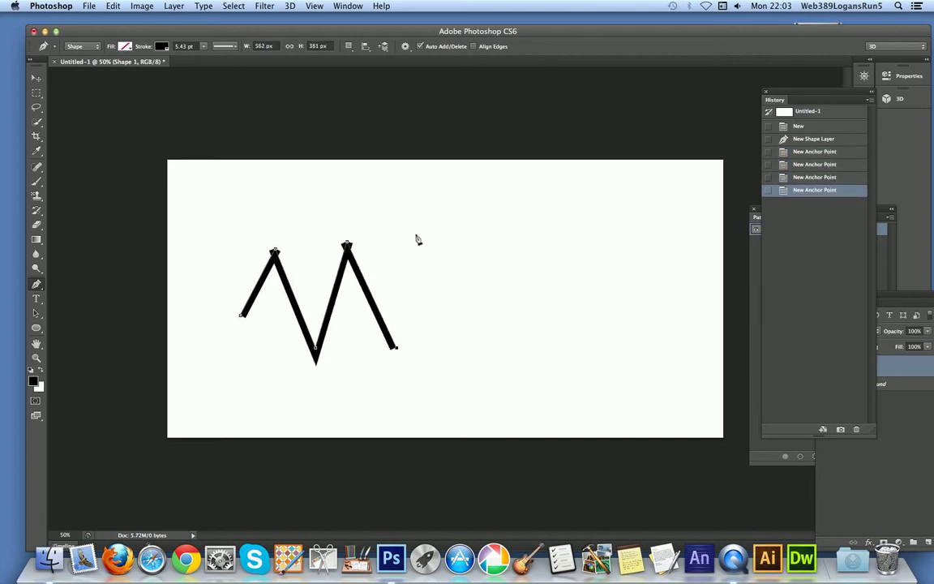
click(422, 243)
click(479, 354)
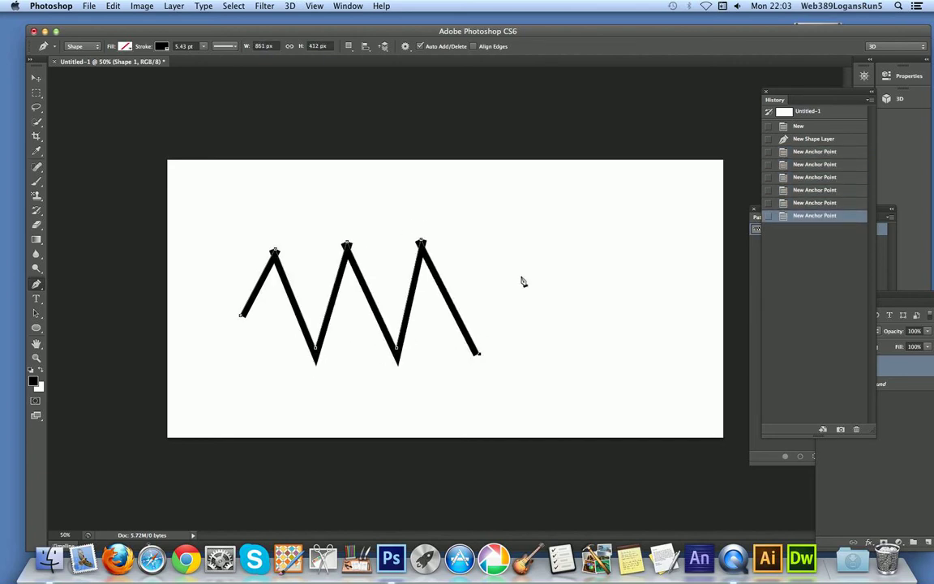
click(501, 238)
click(563, 363)
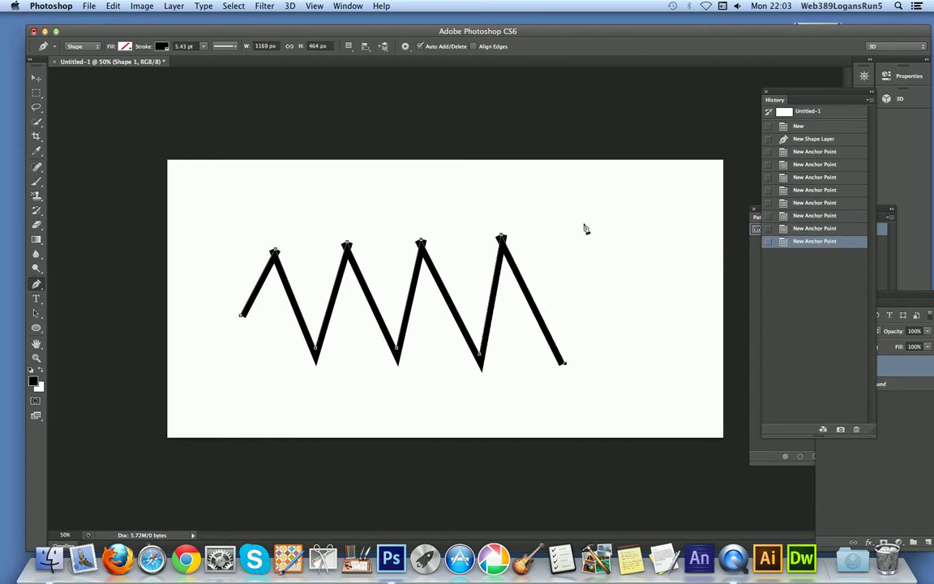
click(597, 239)
click(628, 319)
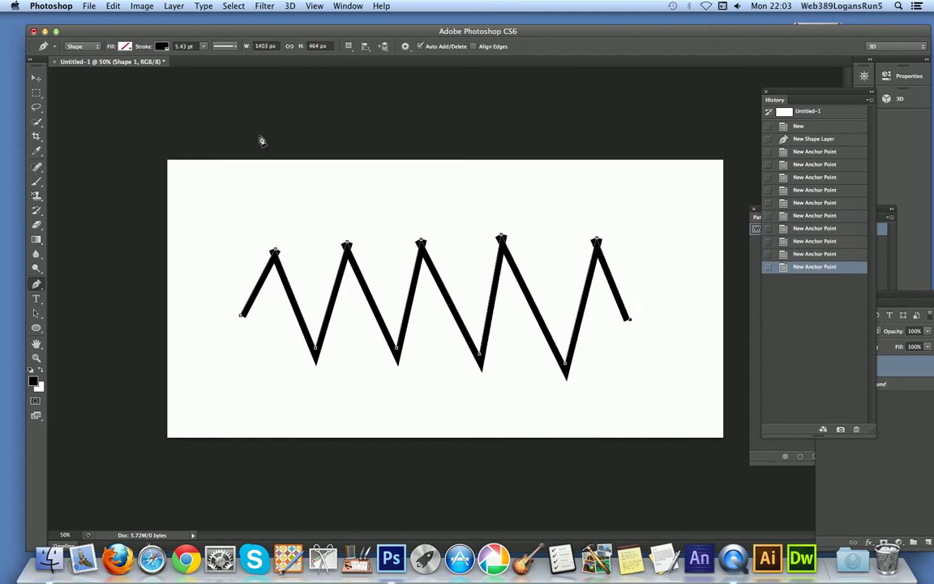
Step: Try dashed and dotted strokes, then keep a solid stroke aligned inside the path
click(231, 46)
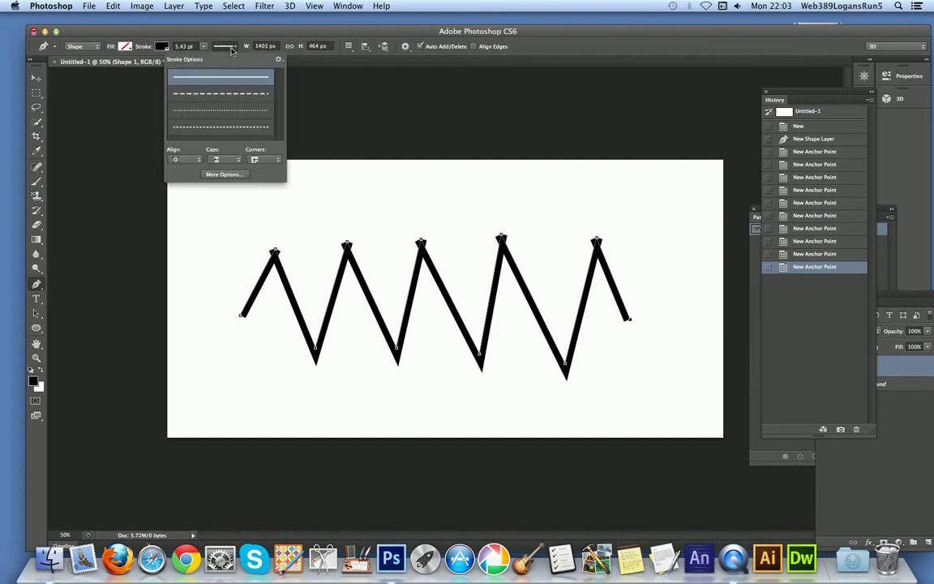
click(214, 96)
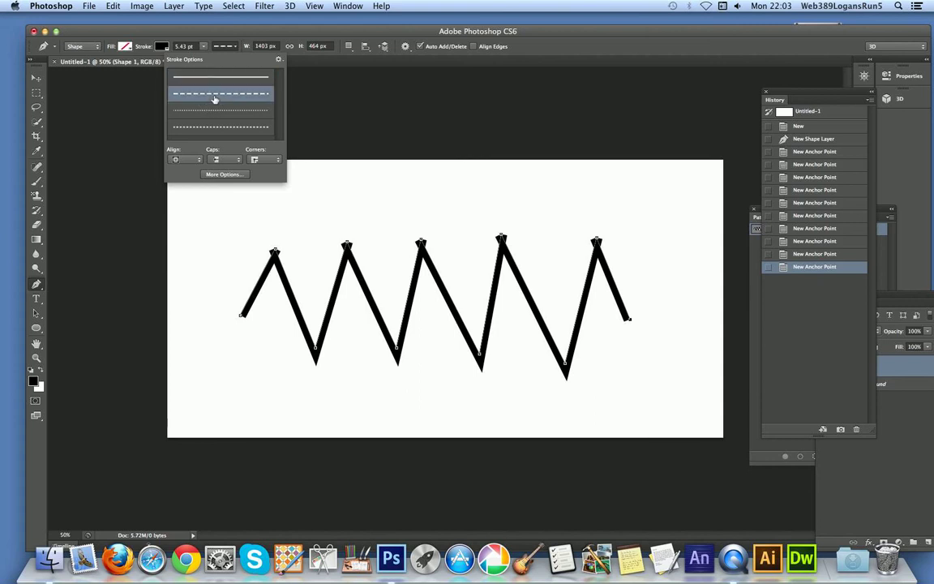
click(223, 113)
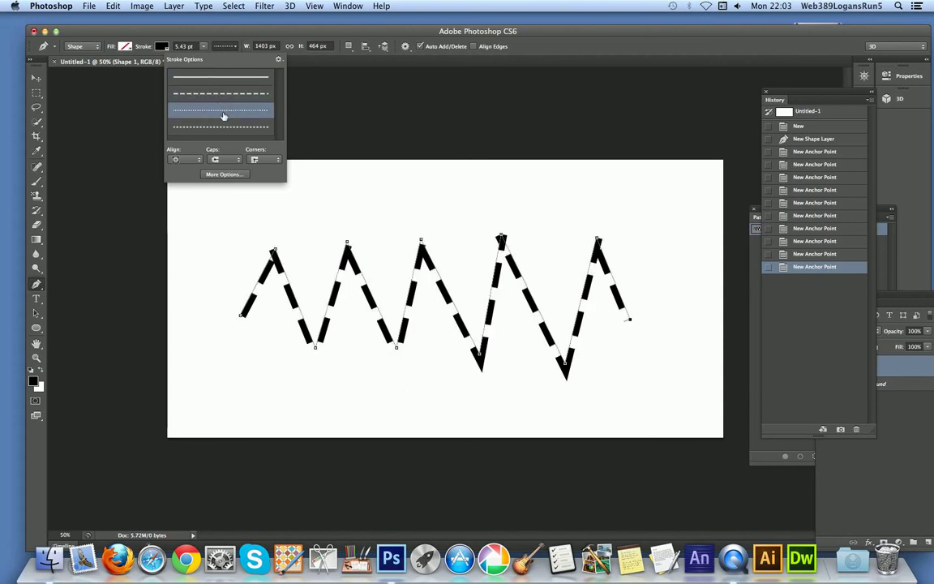
click(233, 78)
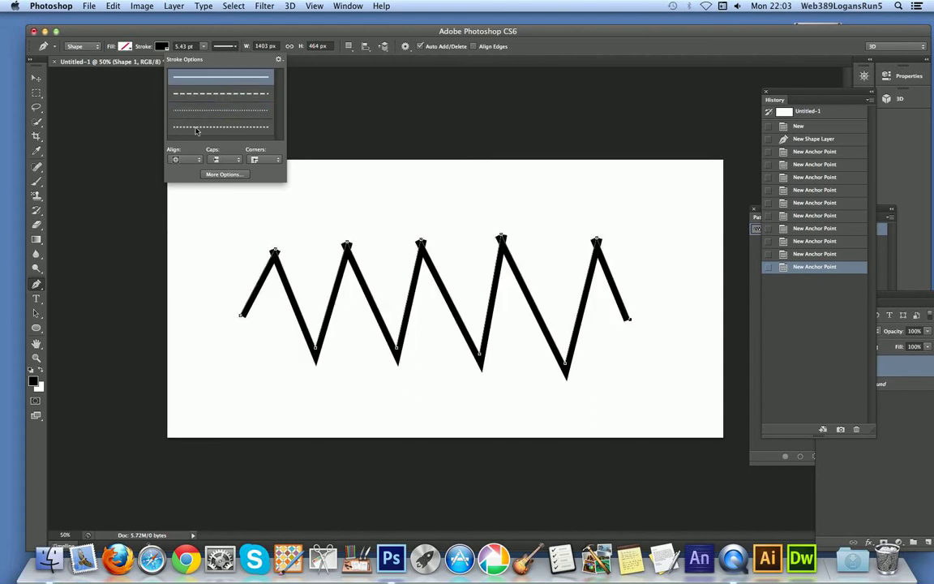
click(174, 159)
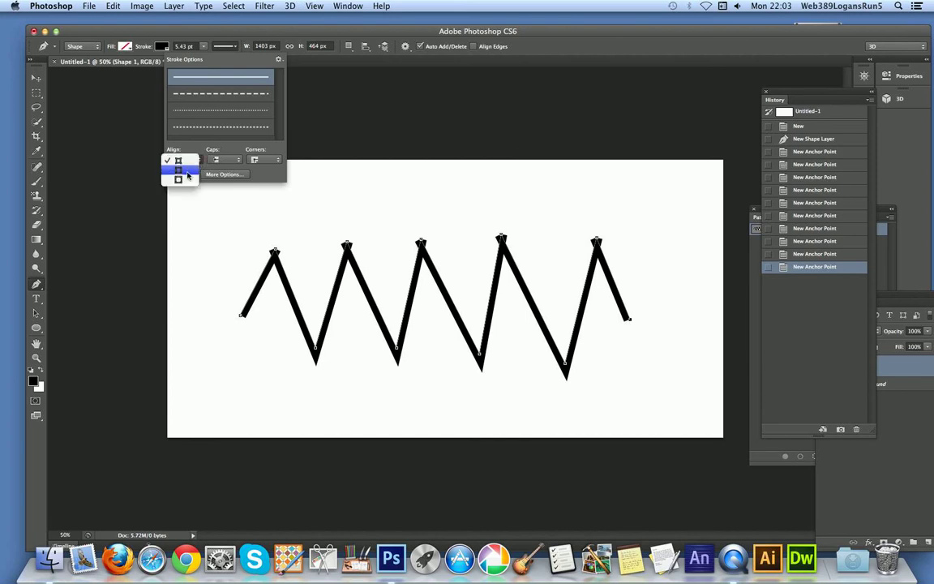
click(187, 173)
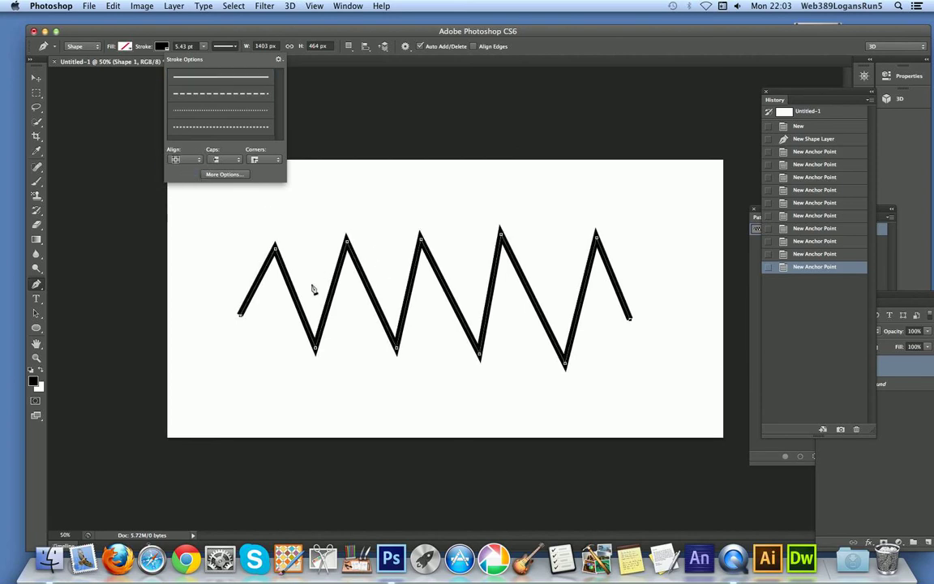
Step: Try round caps and corners, then restore flat caps and sharp mitred corners
click(241, 161)
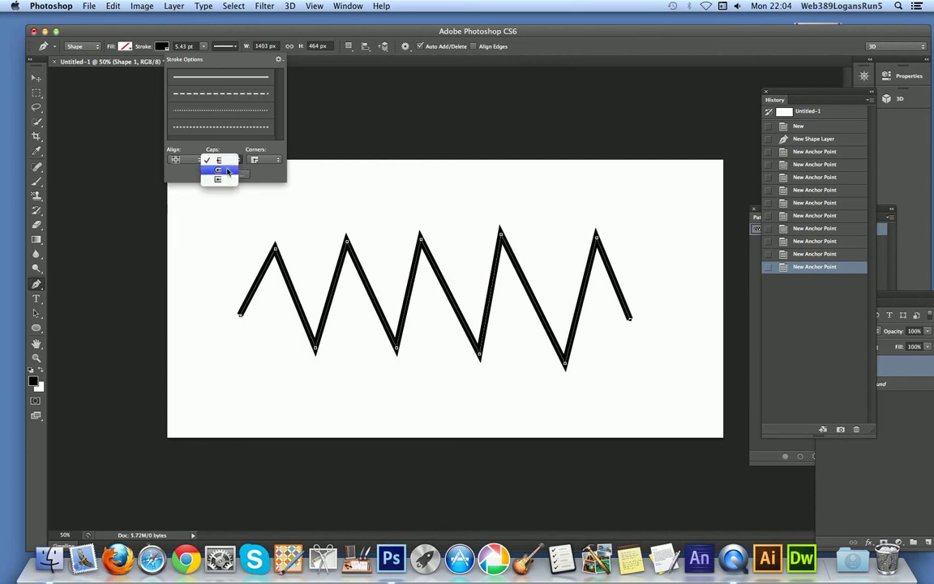
click(217, 167)
click(278, 164)
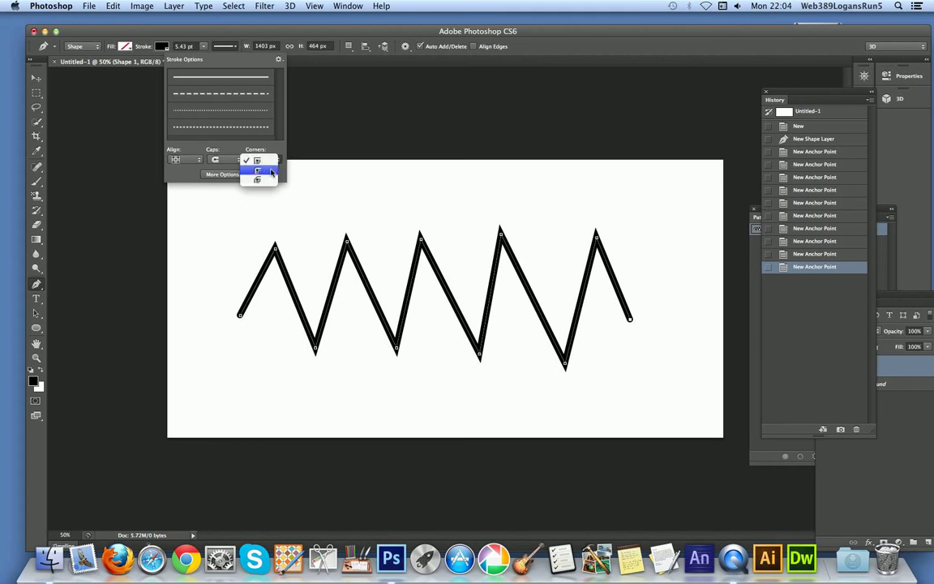
click(258, 167)
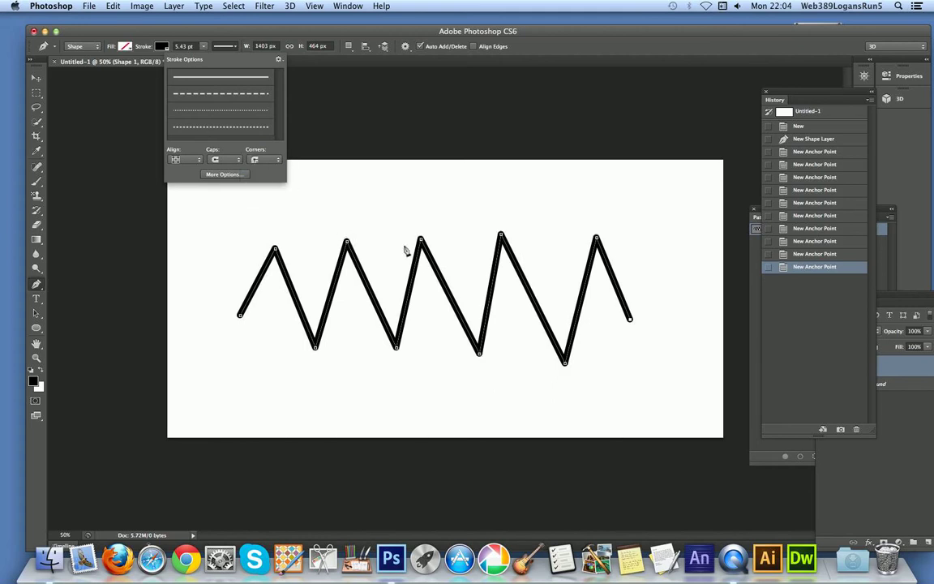
click(214, 162)
click(216, 152)
click(279, 163)
click(257, 151)
click(175, 6)
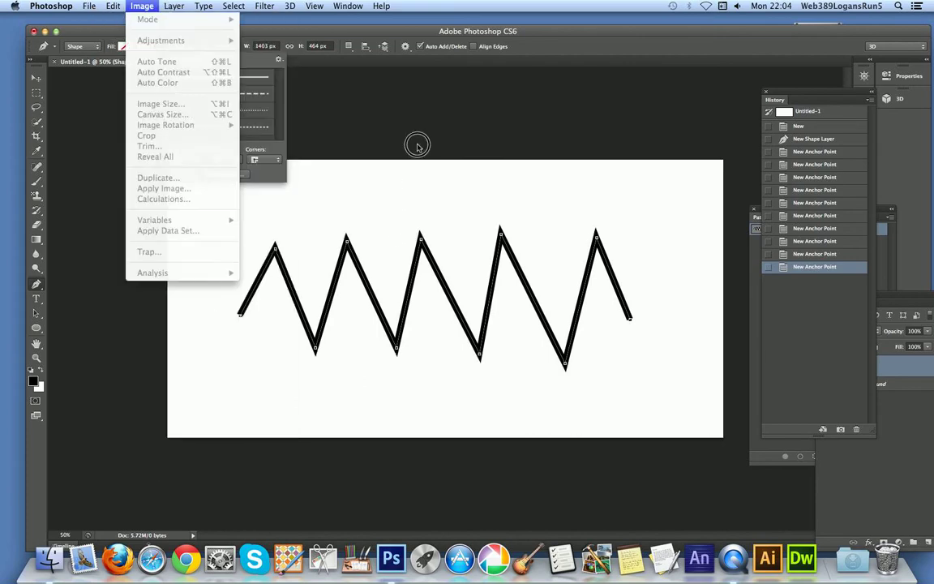
Step: Undo the stray anchor point and flatten the zigzag into the background layer
click(389, 95)
click(387, 91)
click(113, 6)
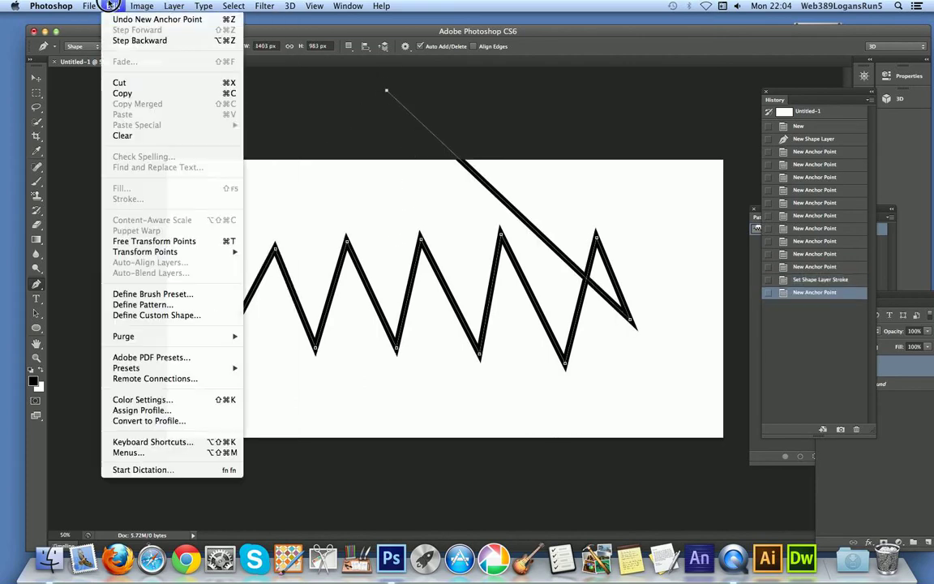
click(119, 18)
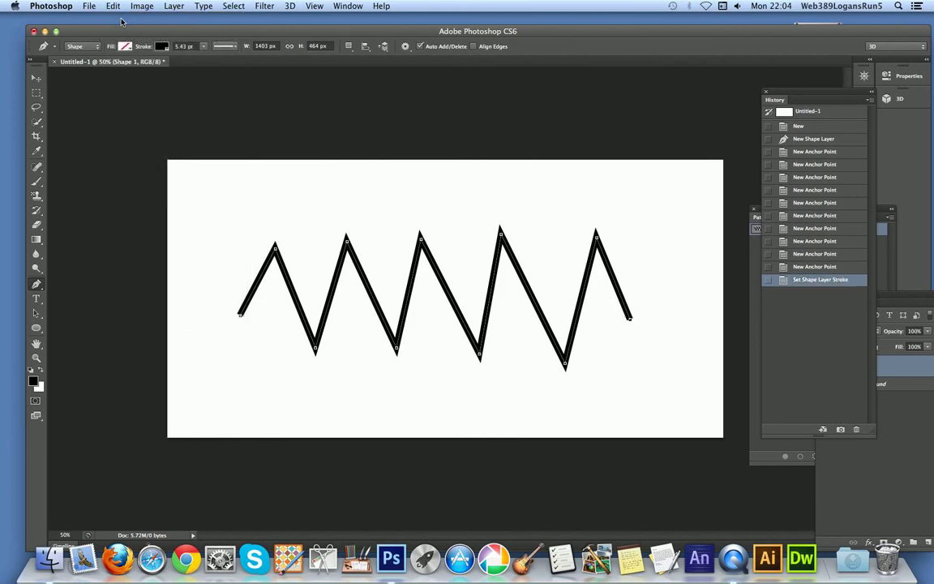
click(174, 5)
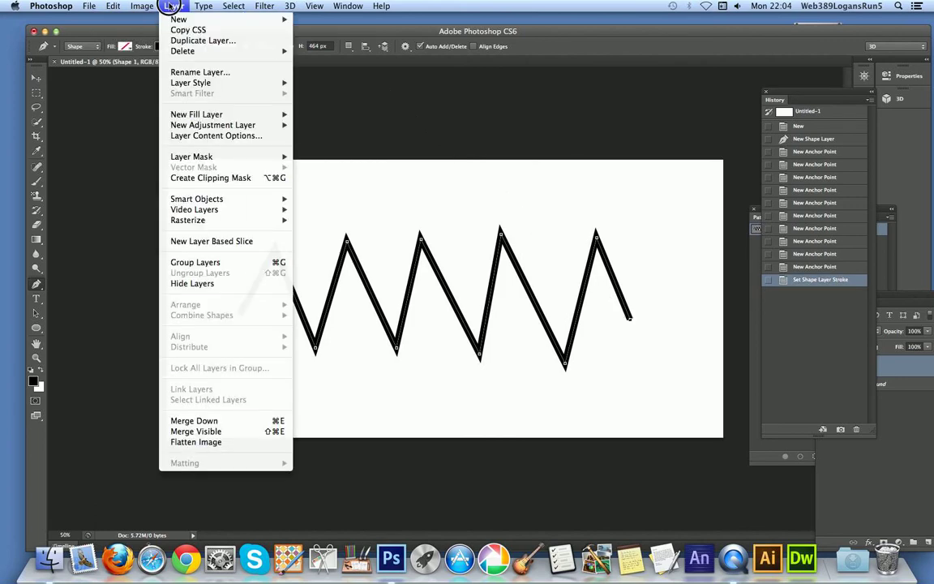
click(223, 440)
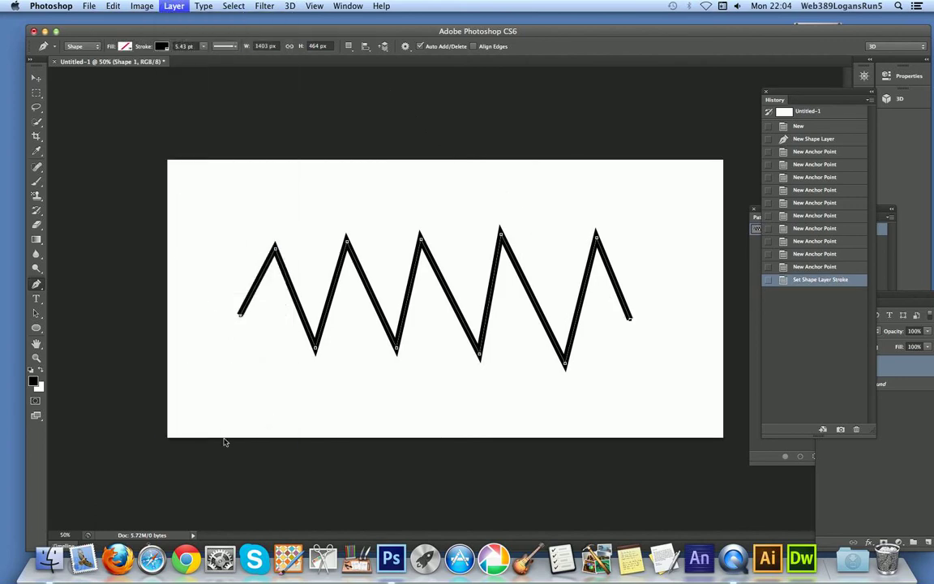
click(36, 92)
Step: Define the marquee-selected zigzag as brush preset 'Sampled Brush 1', then deselect
drag(217, 219, 652, 395)
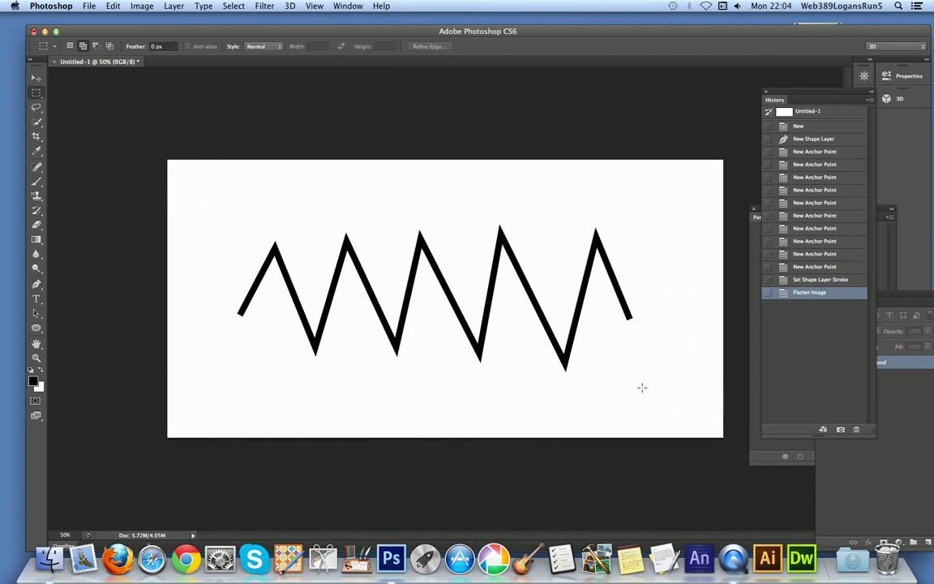
click(114, 5)
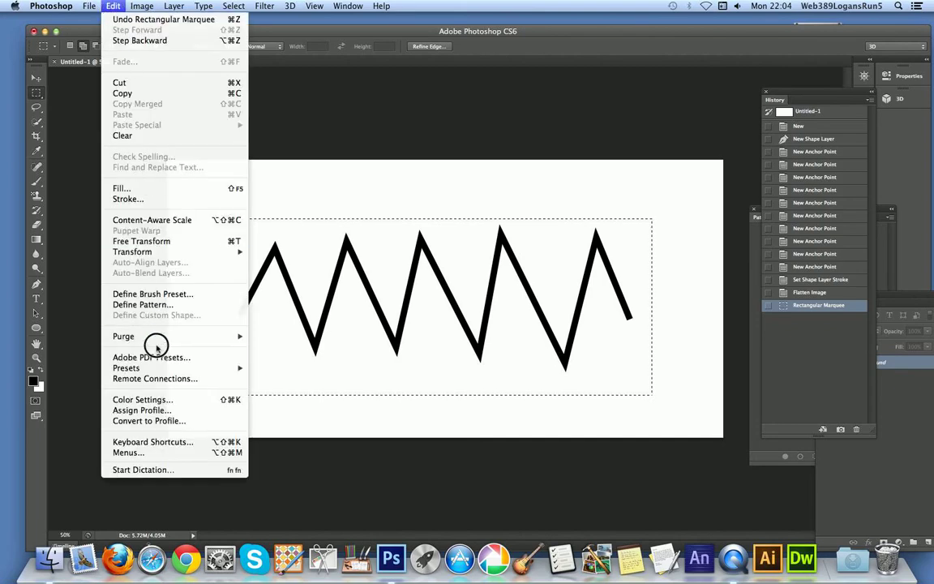
click(154, 294)
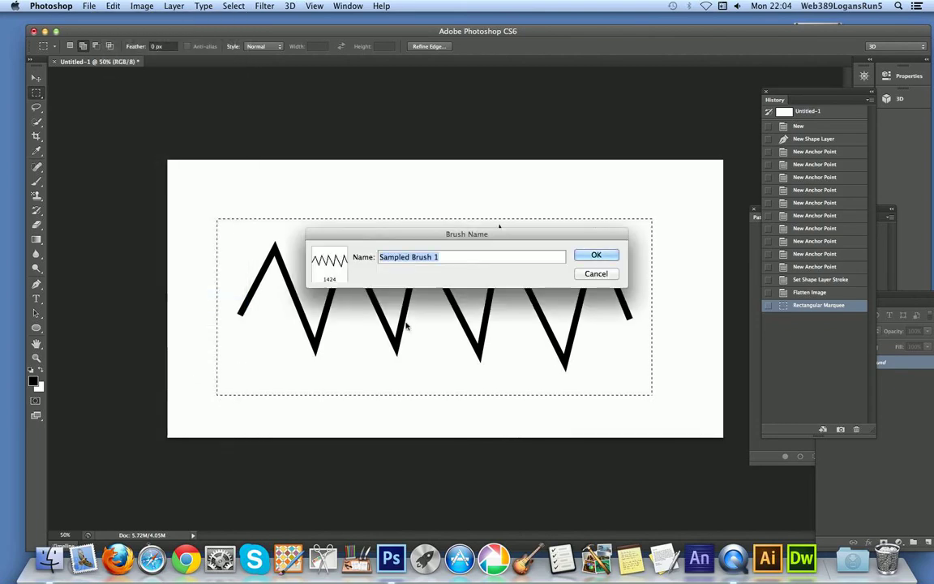
click(594, 256)
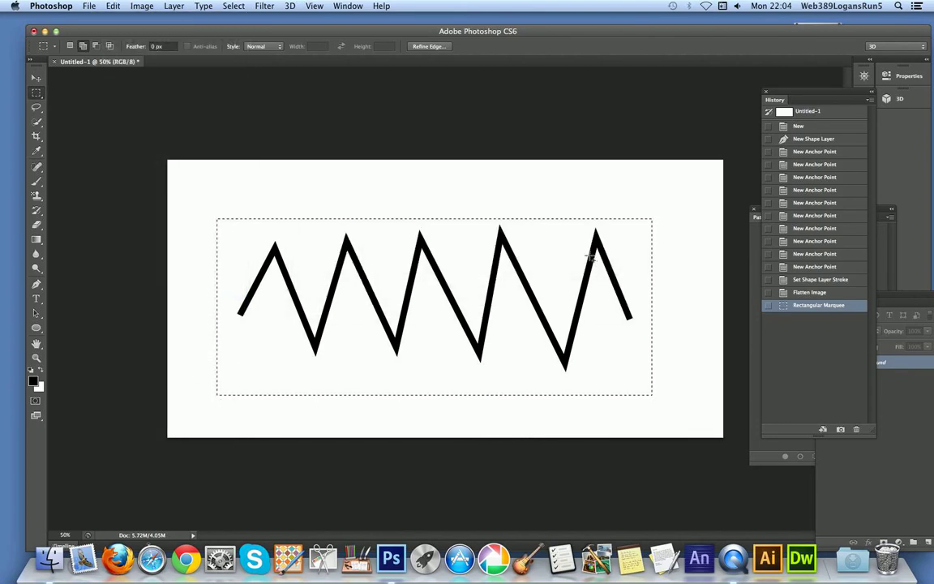
click(233, 6)
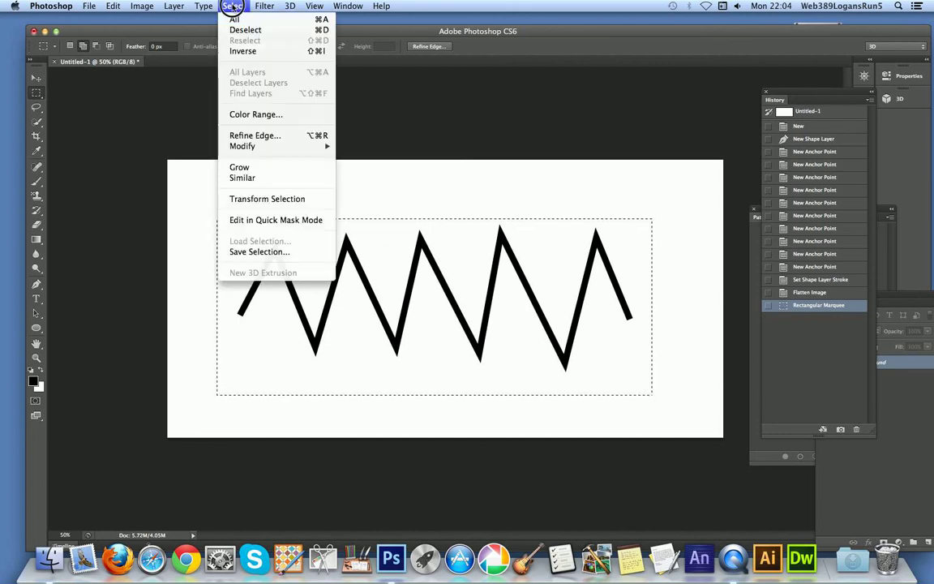
click(236, 26)
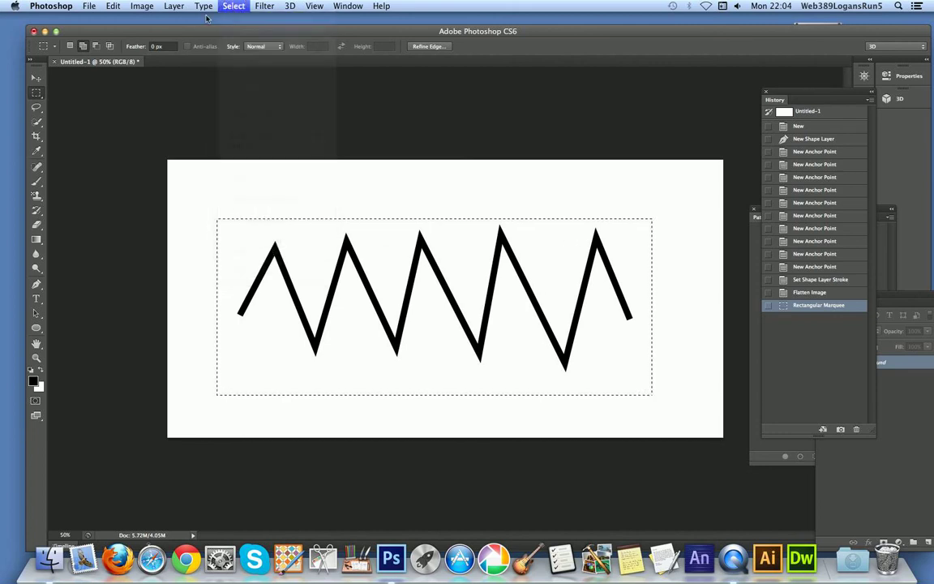
Step: Select the new zigzag brush preset and stamp zigzags across the canvas
click(36, 181)
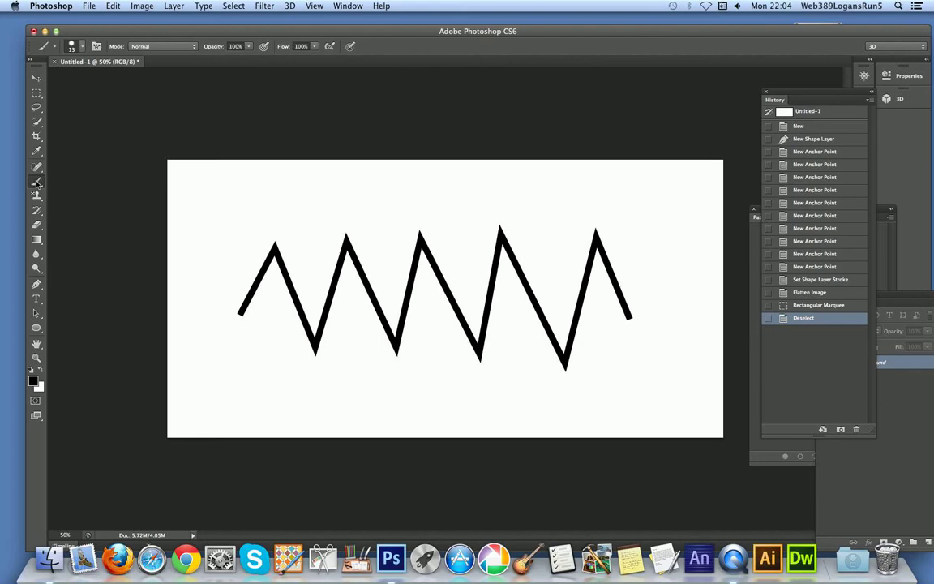
click(81, 50)
drag(152, 129, 150, 183)
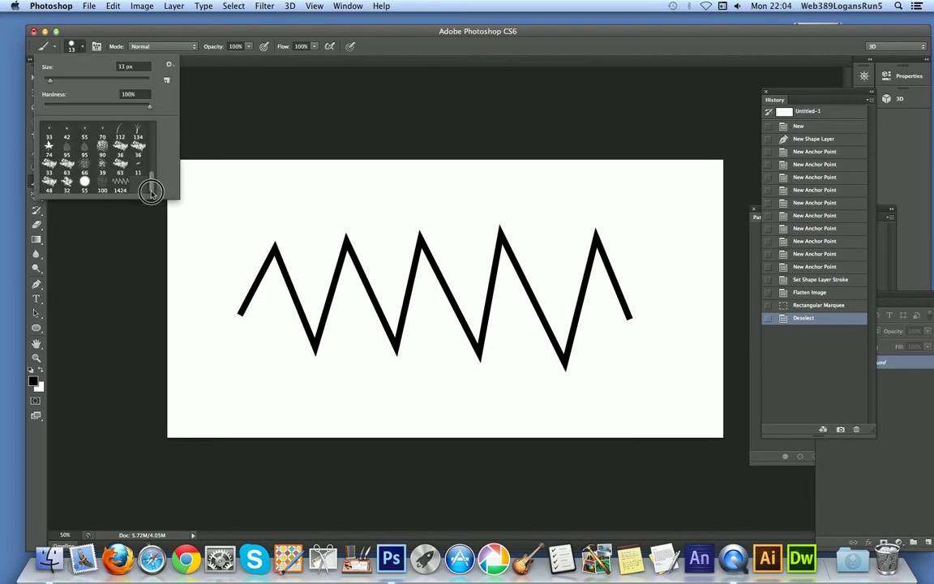
click(121, 187)
mouse_move(313, 198)
mouse_down()
mouse_move(167, 203)
mouse_move(491, 356)
mouse_move(230, 369)
mouse_move(532, 376)
mouse_move(229, 376)
mouse_move(365, 369)
mouse_move(365, 357)
mouse_up()
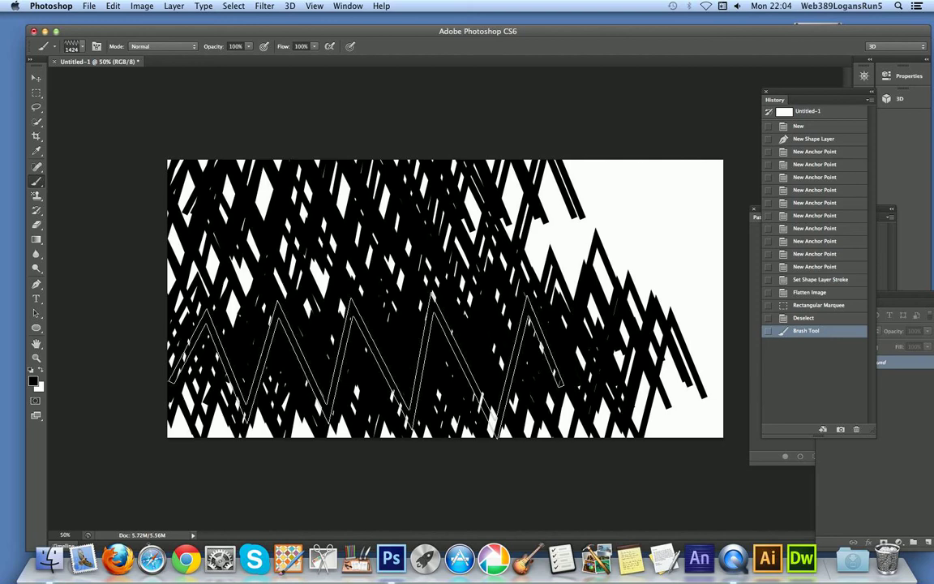
drag(369, 365, 403, 175)
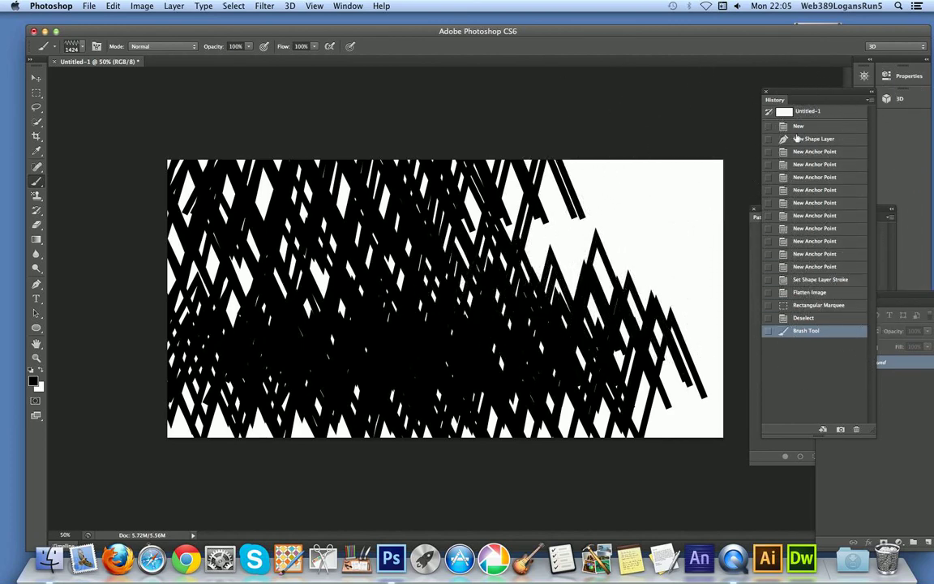
Step: Revert the canvas to blank white and place the first Pen anchor of a new zigzag
click(799, 126)
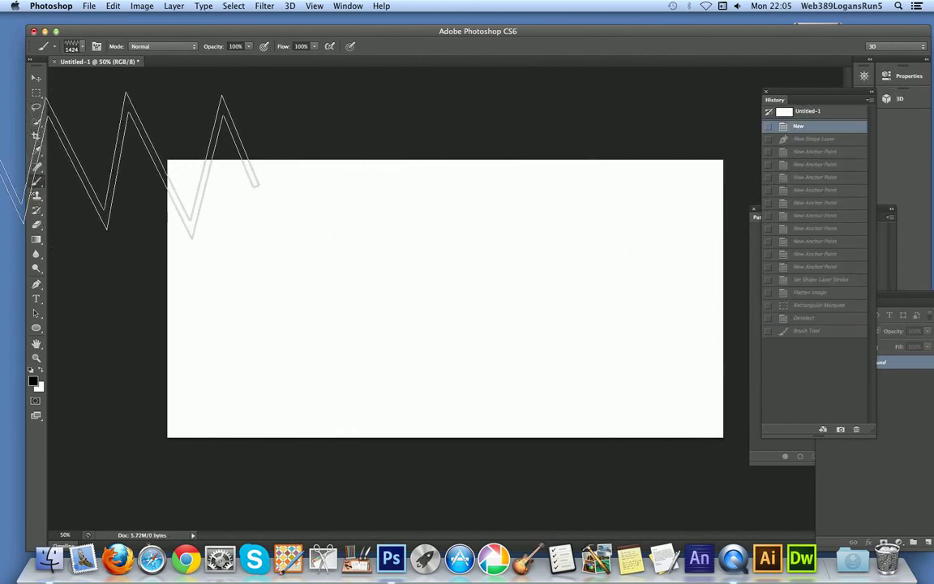
click(36, 285)
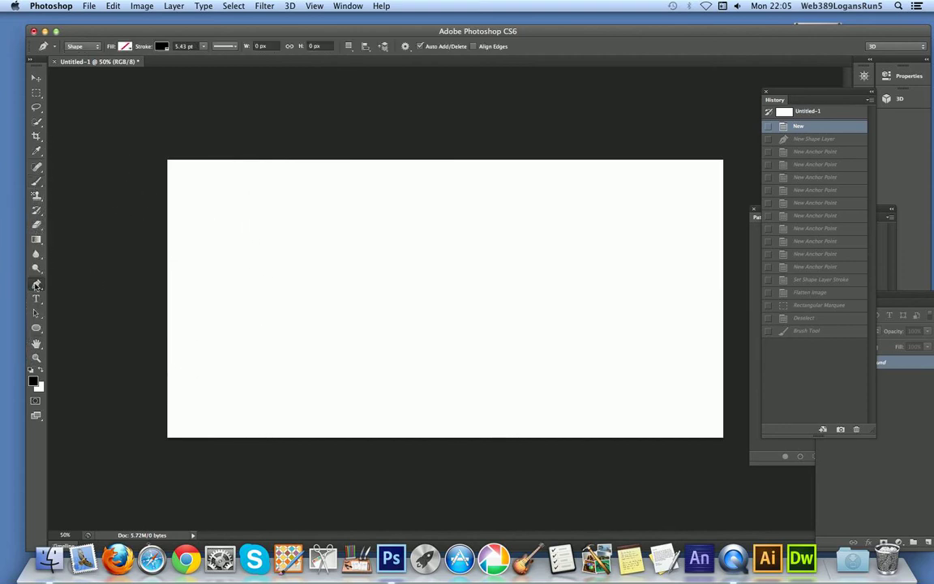
click(222, 309)
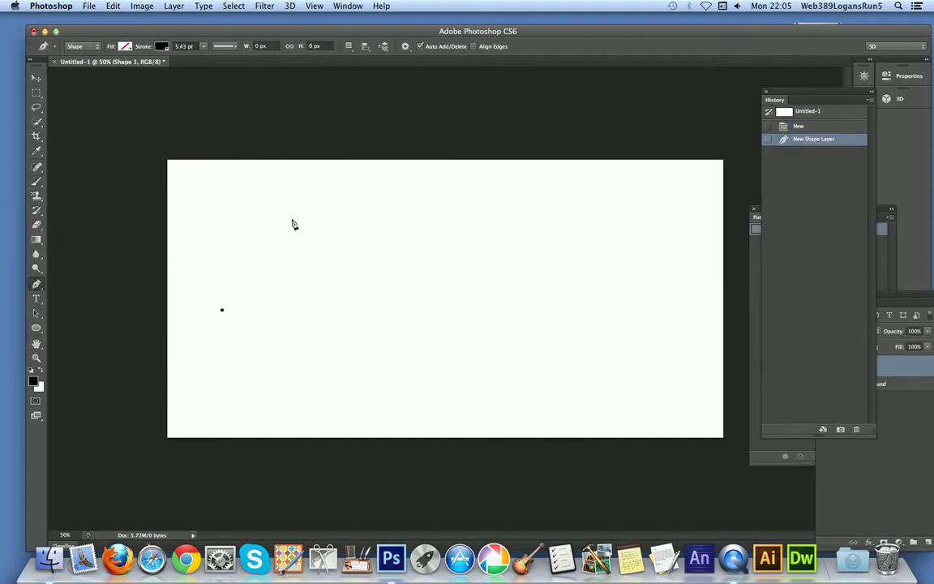
Step: Add three peaks and low points to complete the new zigzag across the canvas
click(271, 214)
click(337, 323)
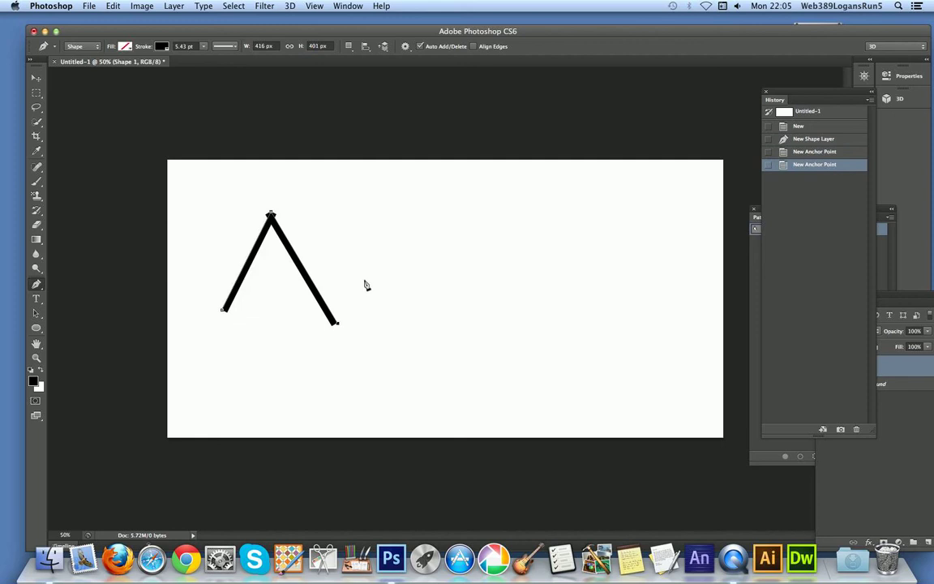
click(393, 224)
click(438, 323)
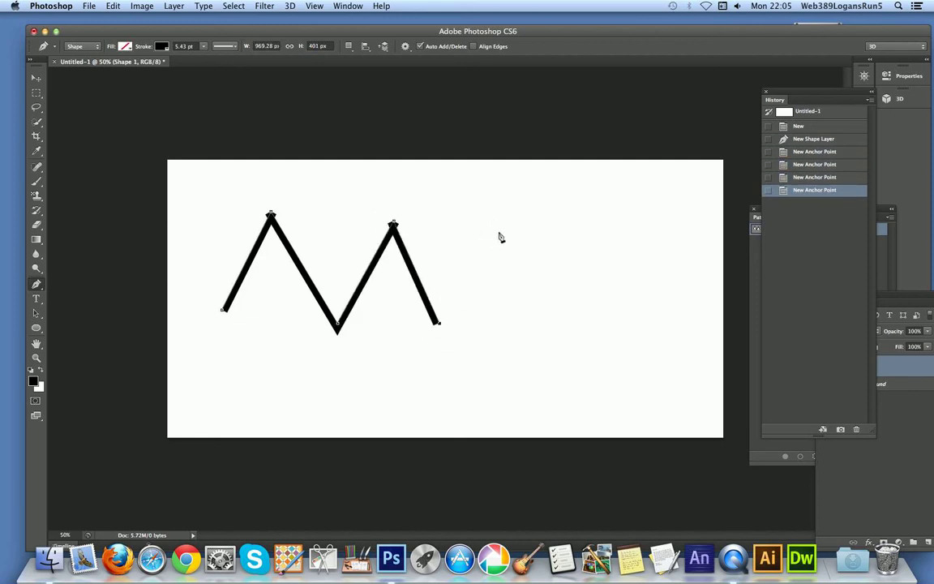
click(490, 225)
click(580, 340)
click(629, 218)
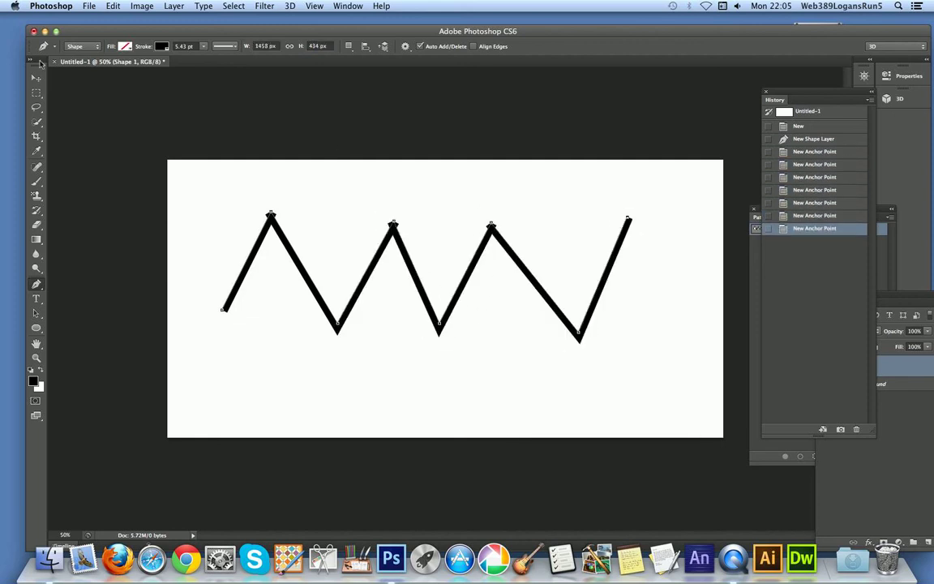
click(203, 46)
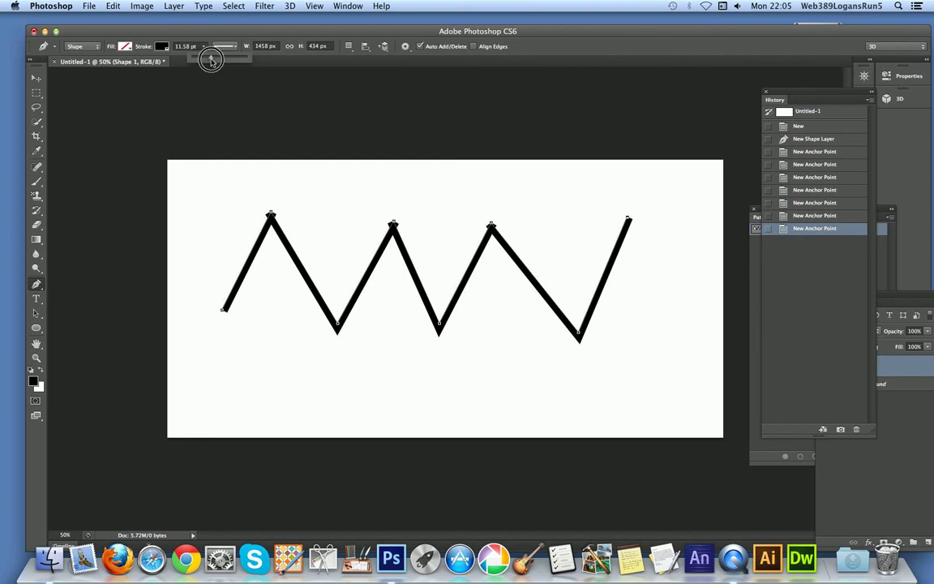
Step: Widen the stroke to 13.42 pt, trial several gradients, then switch the stroke to a pattern
drag(198, 58, 212, 58)
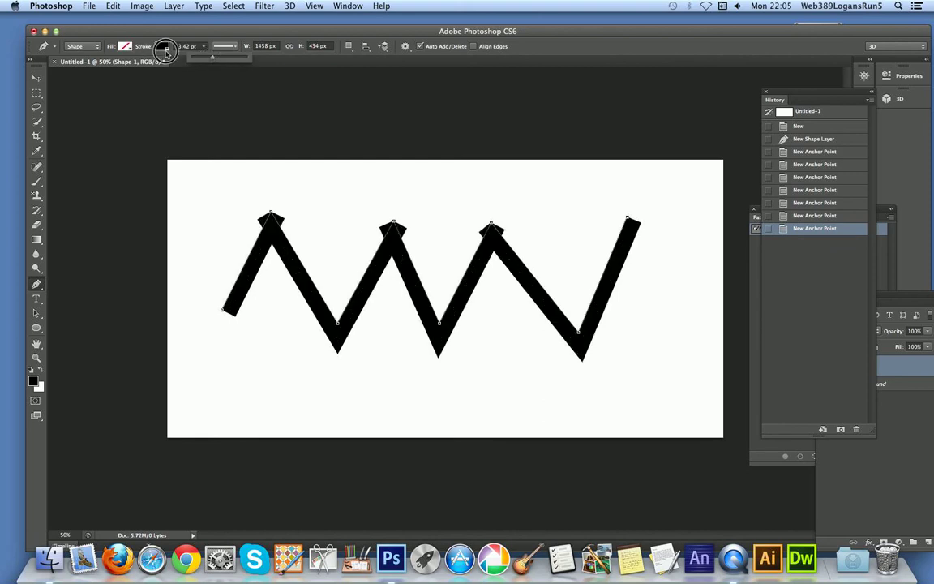
click(166, 50)
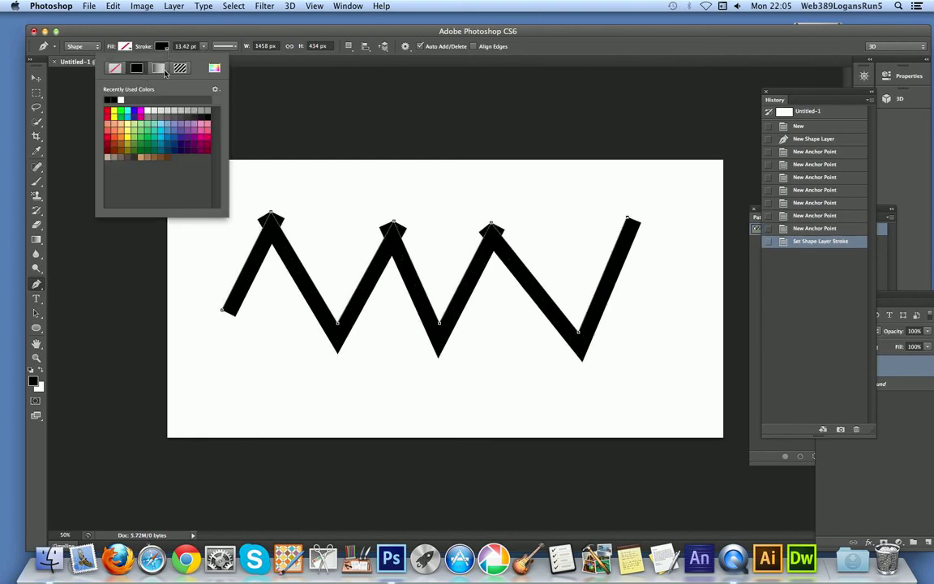
click(160, 70)
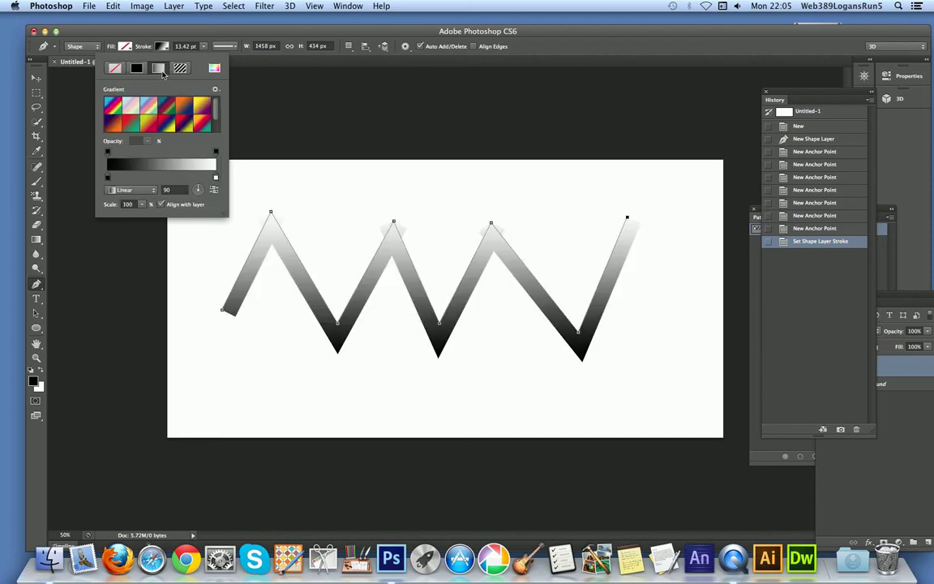
click(167, 124)
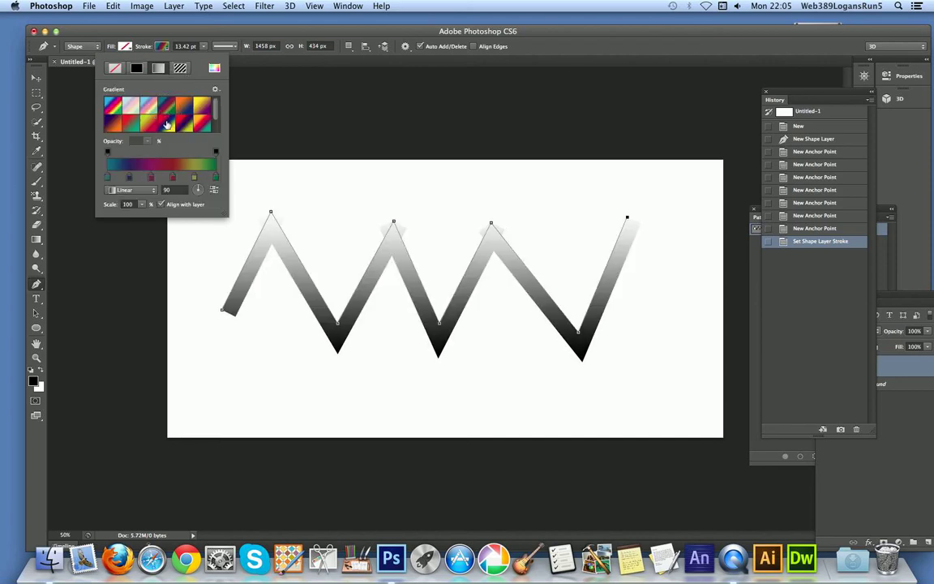
click(180, 120)
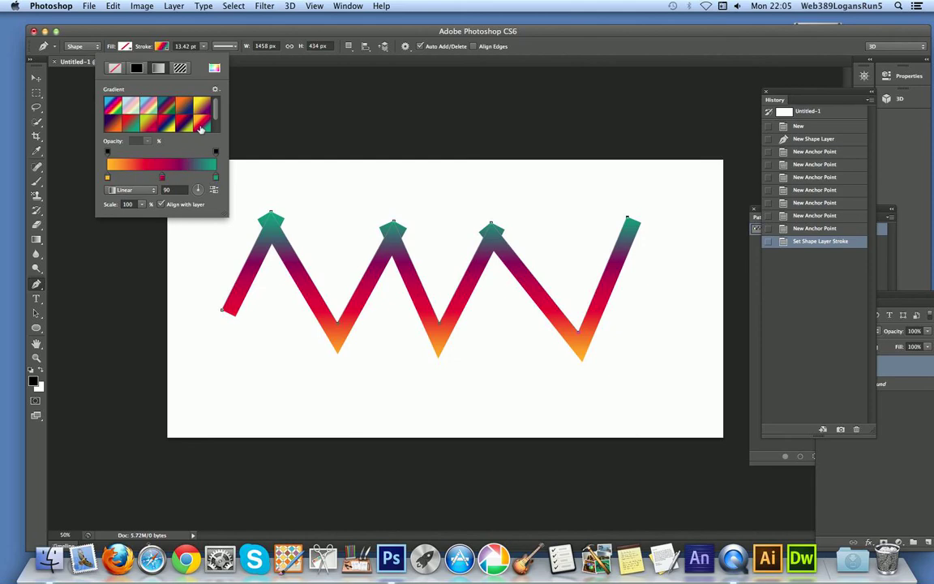
click(189, 120)
click(193, 121)
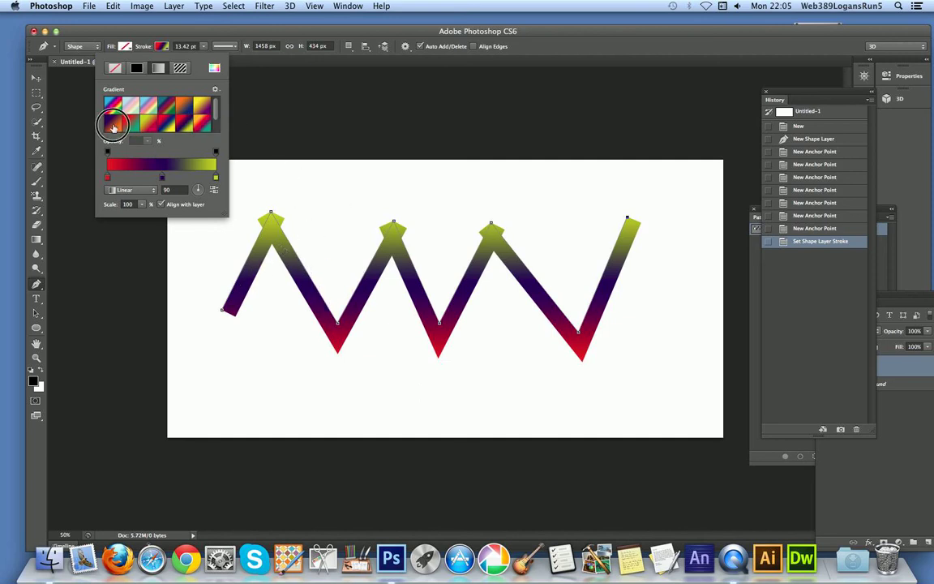
click(118, 105)
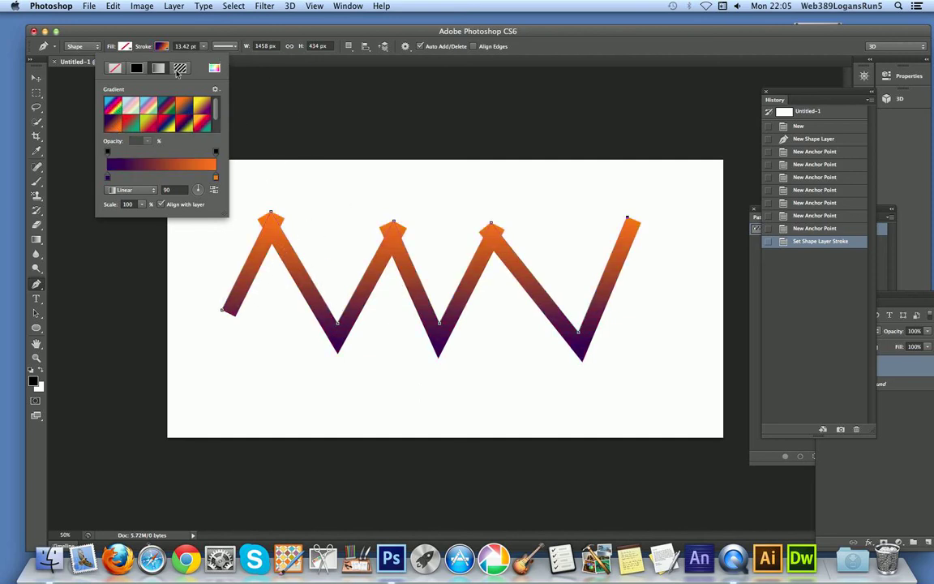
click(178, 70)
Step: Give the zigzag's stroke the orange swirl pattern
click(147, 123)
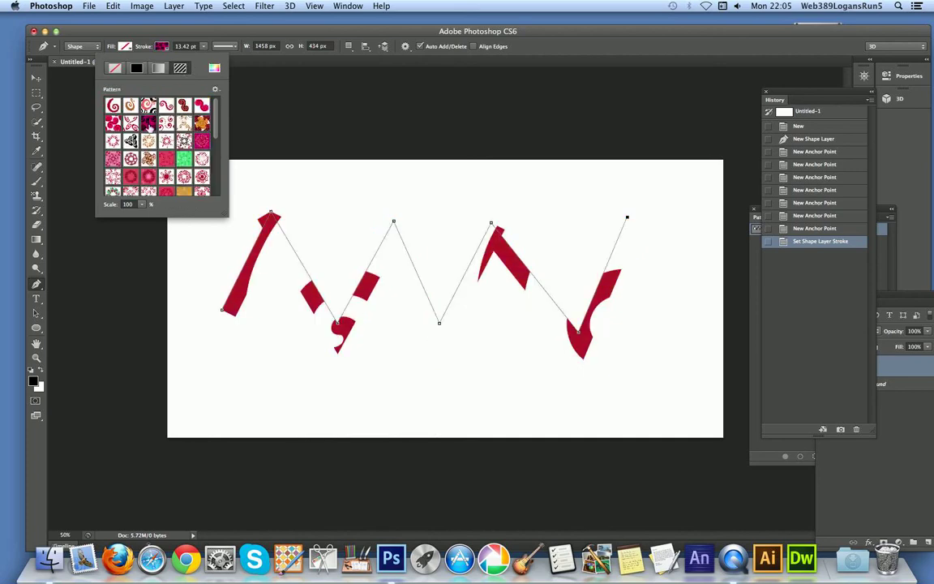
click(184, 122)
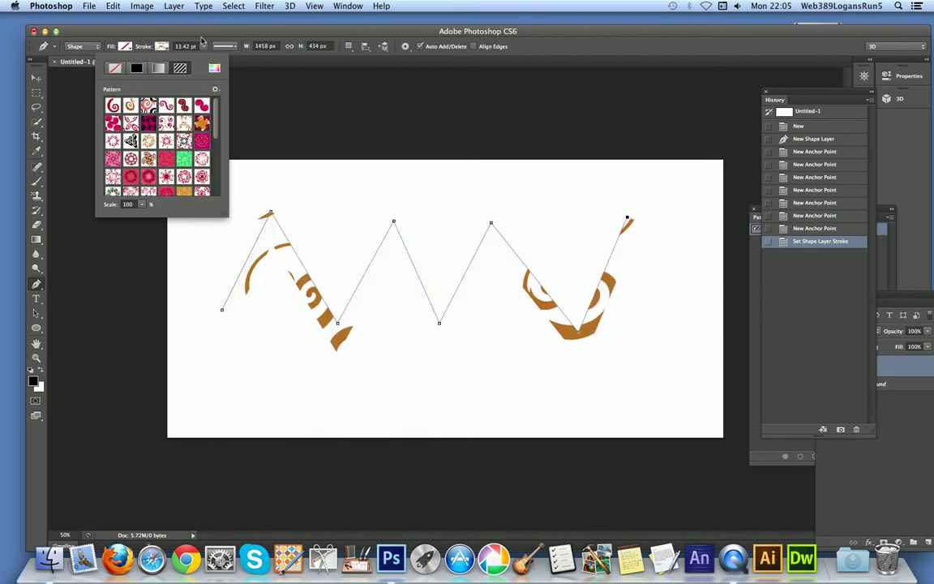
click(184, 105)
click(201, 122)
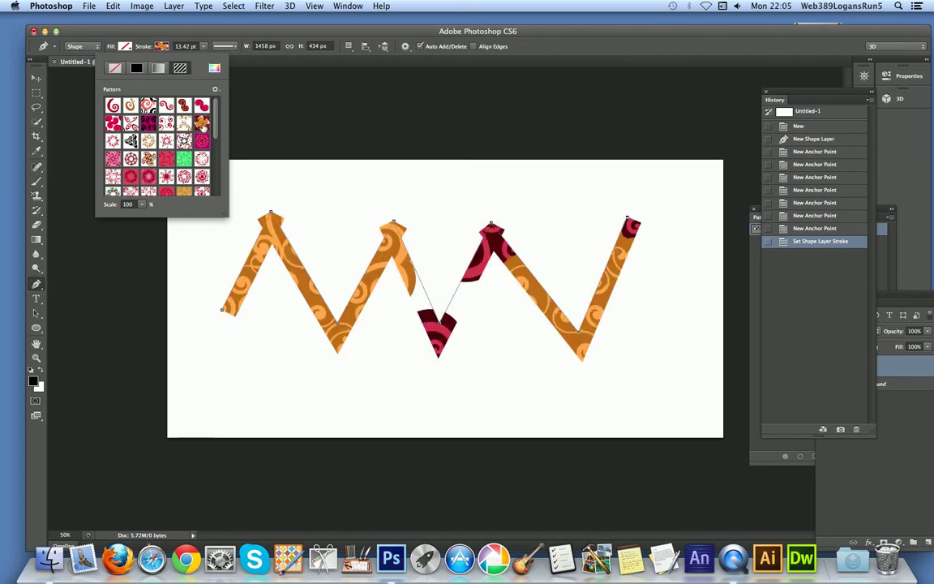
Step: Change the stroke's Align setting in Stroke Options
click(234, 48)
click(187, 164)
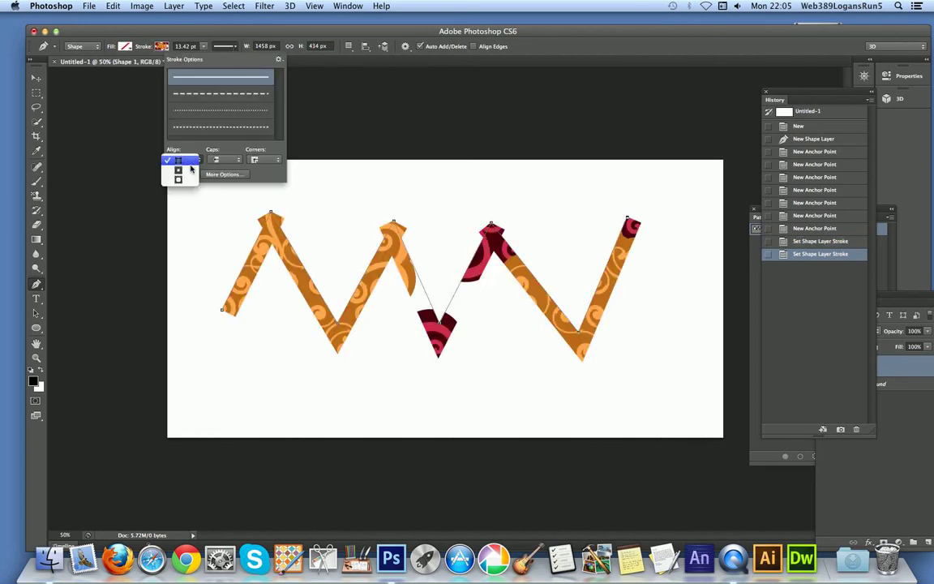
click(186, 172)
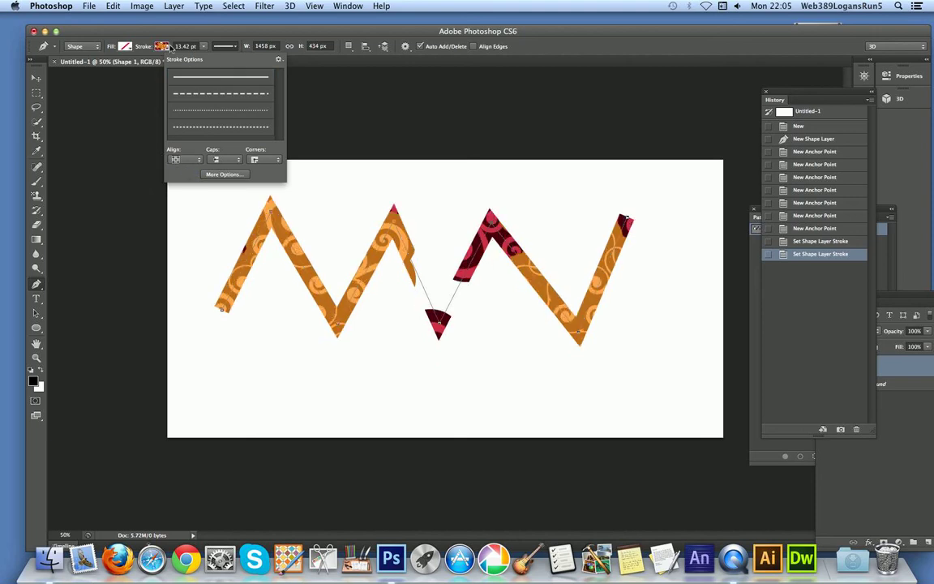
click(174, 5)
Step: Add a Bevel & Emboss with 334% depth and 35 px size to the zigzag
mouse_move(234, 6)
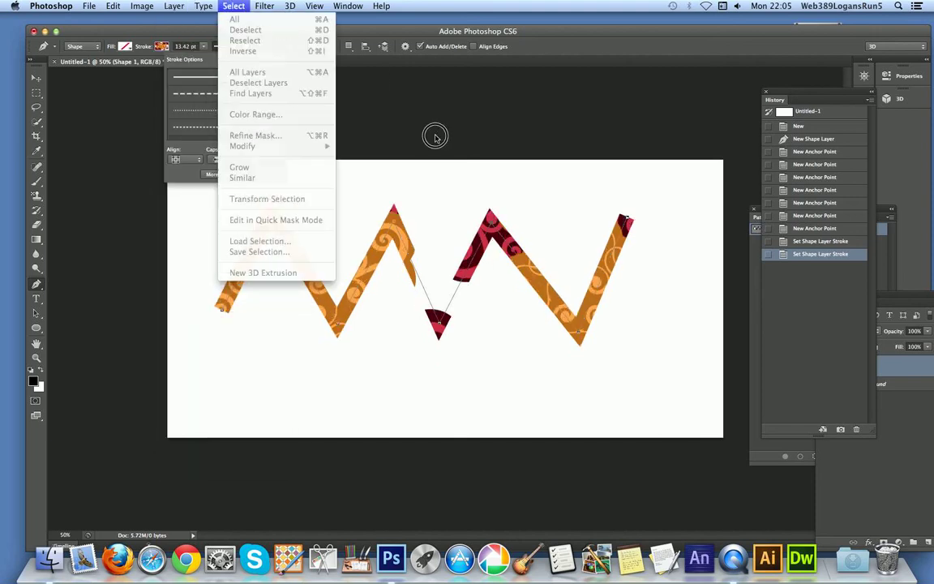
click(434, 136)
click(36, 78)
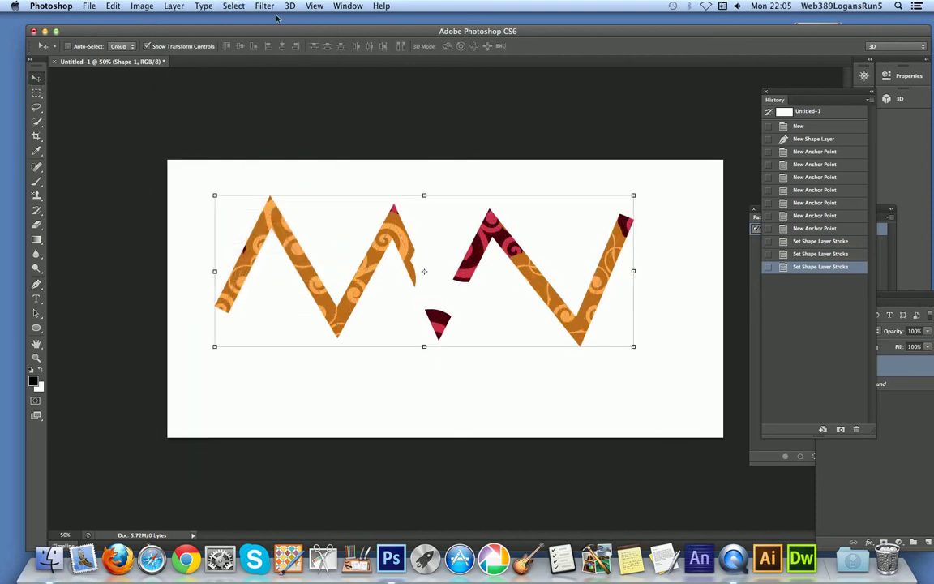
click(176, 6)
mouse_move(229, 82)
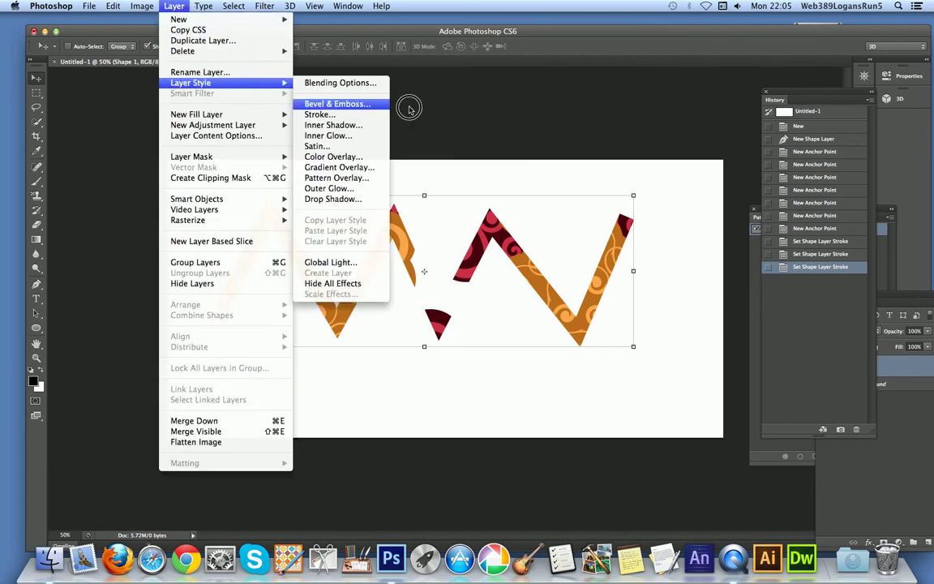
click(349, 103)
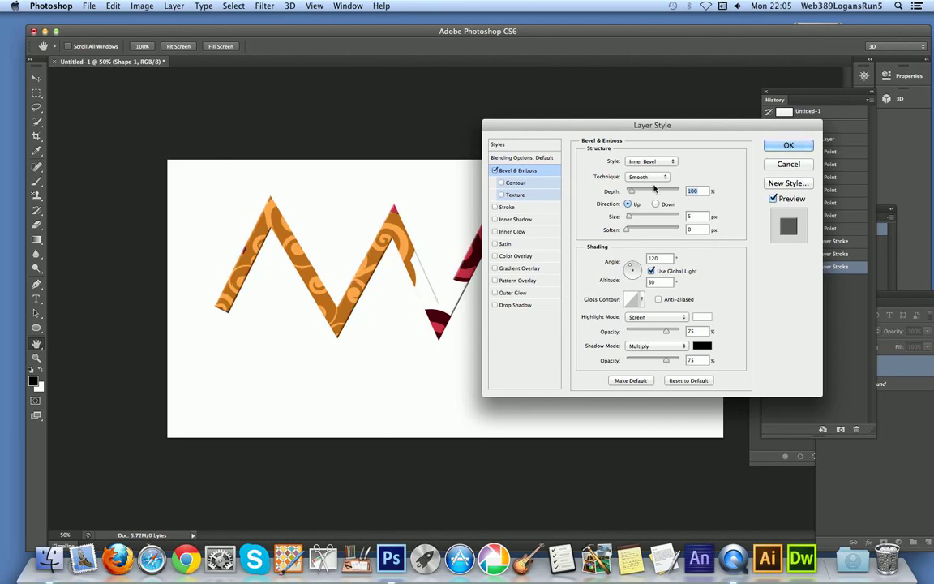
drag(631, 190, 634, 234)
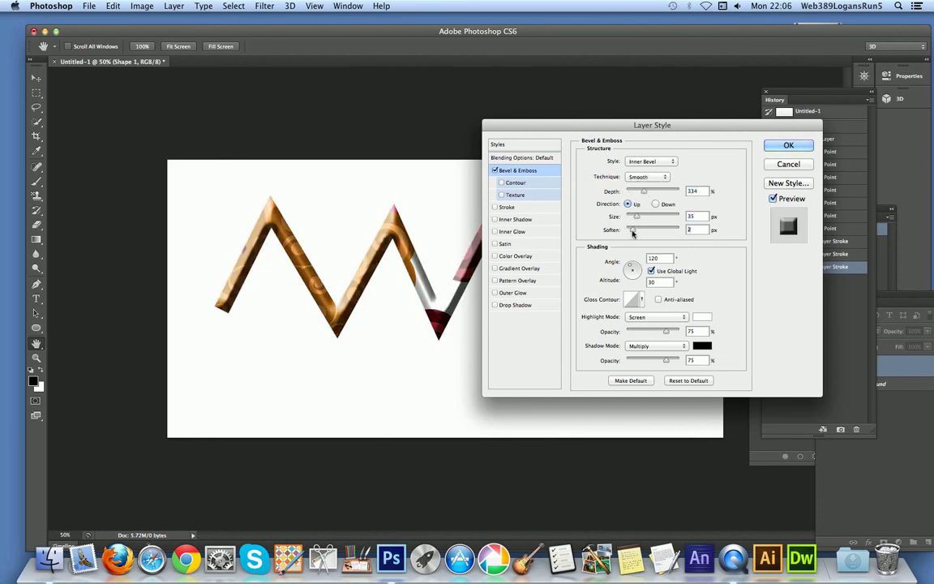
Step: Add a 27 px drop shadow offset down and right, and apply the style
click(494, 305)
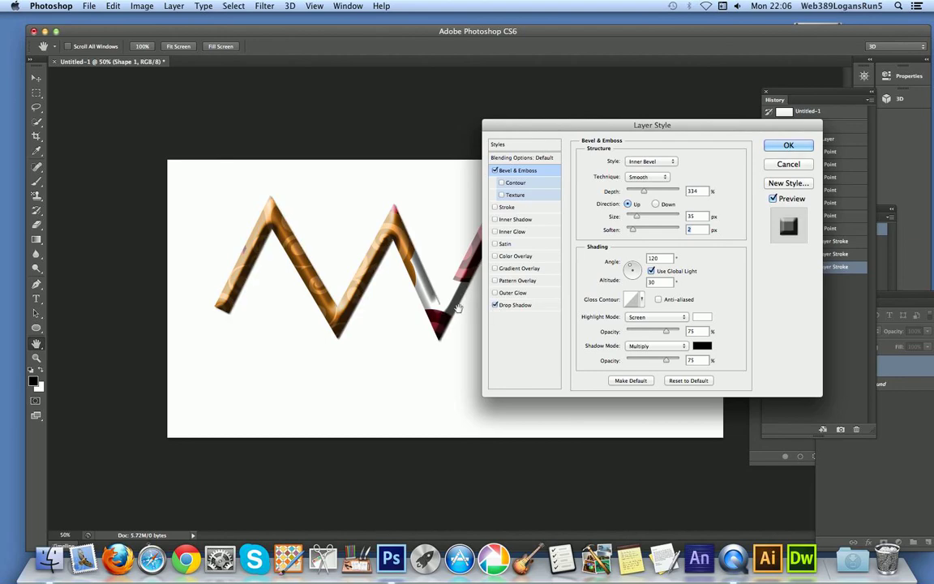
drag(468, 317, 469, 313)
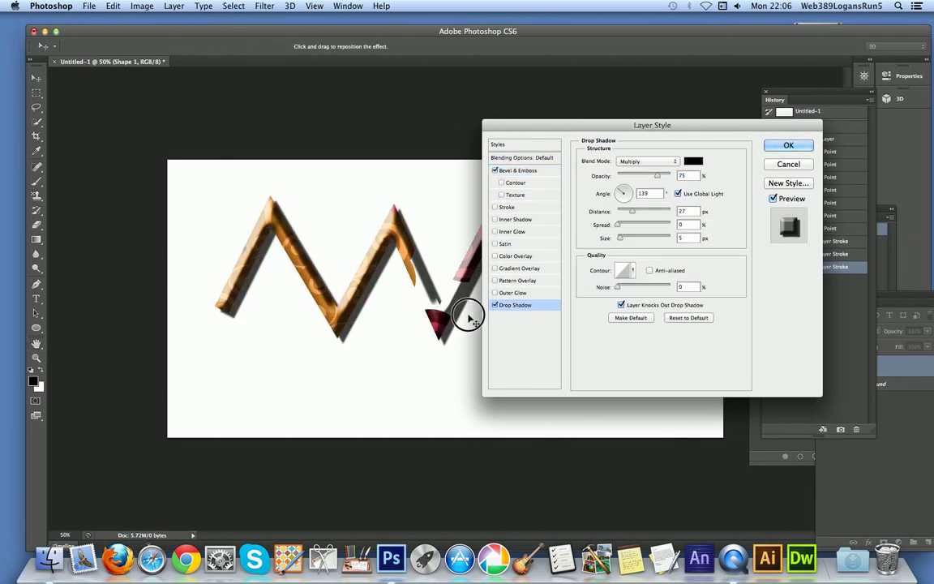
click(788, 145)
Step: Flatten all layers into a single image
key(v)
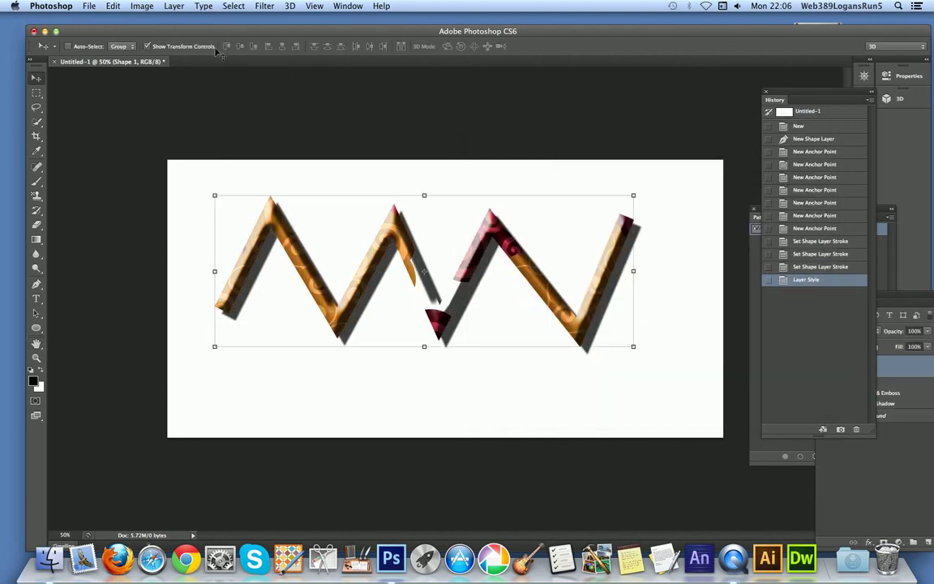
click(174, 7)
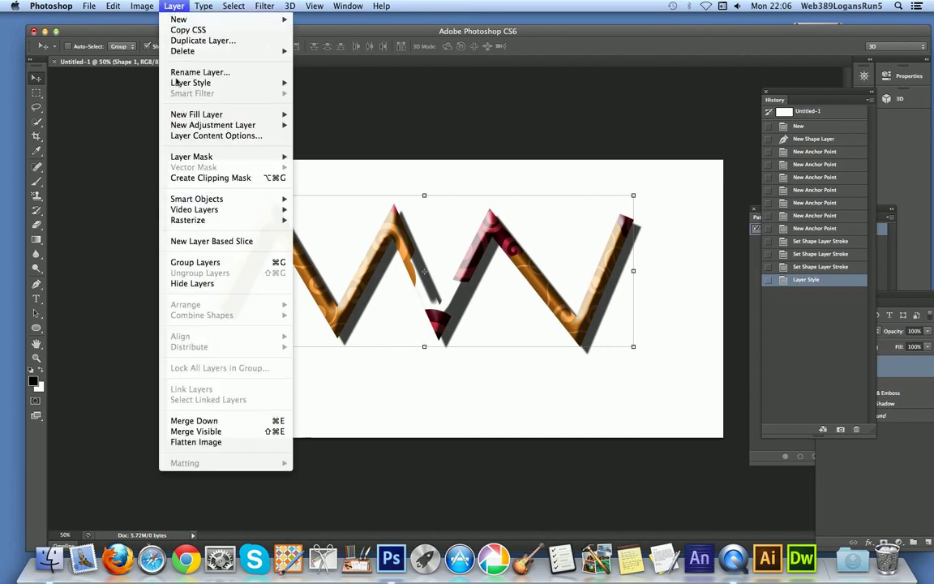
click(194, 442)
Step: Define the marquee-selected zigzag as a new brush preset, then deselect
key(m)
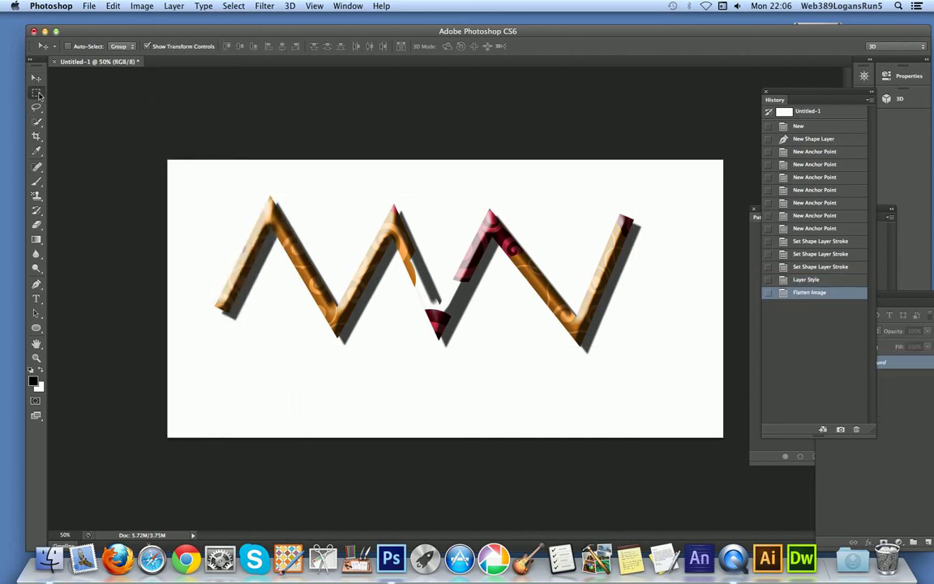
drag(206, 185, 650, 394)
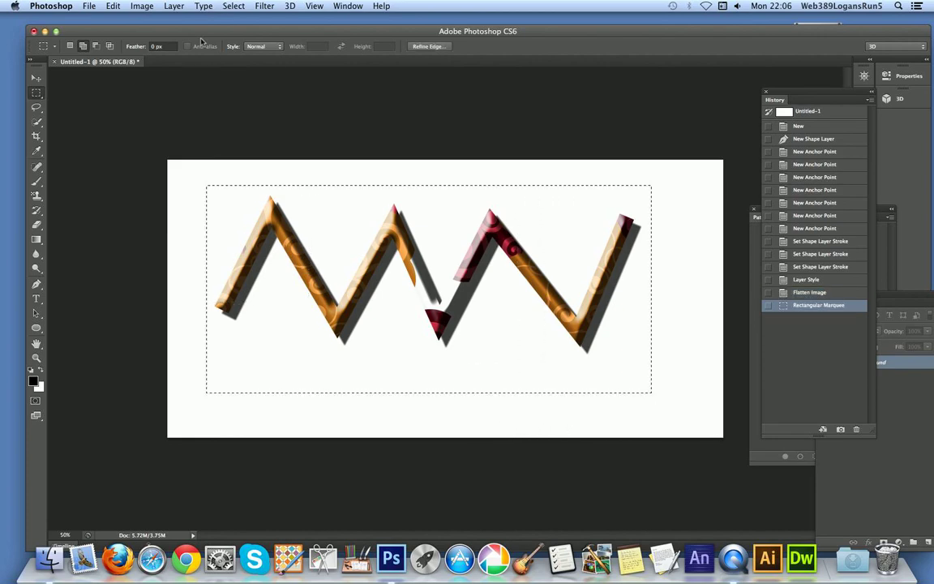
click(115, 5)
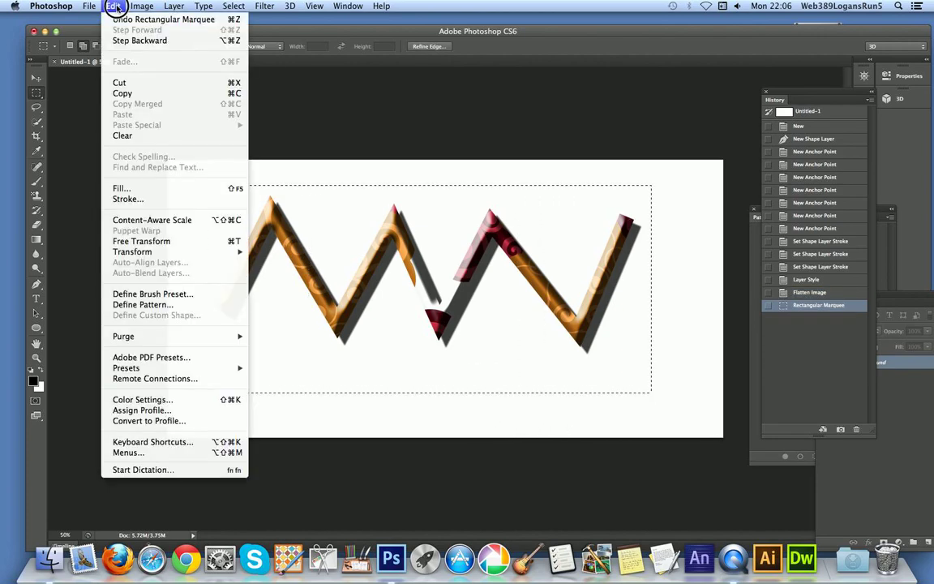
click(153, 294)
click(596, 254)
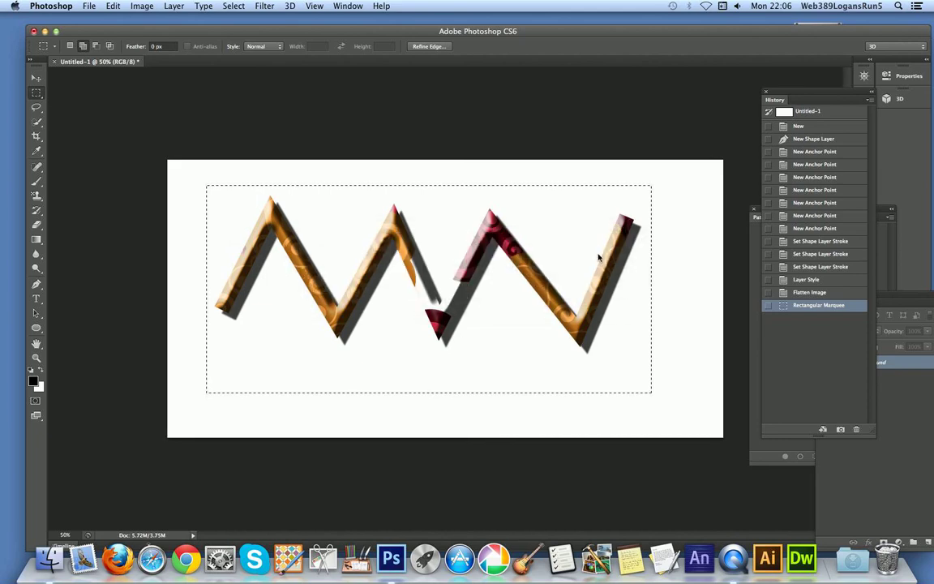
click(233, 6)
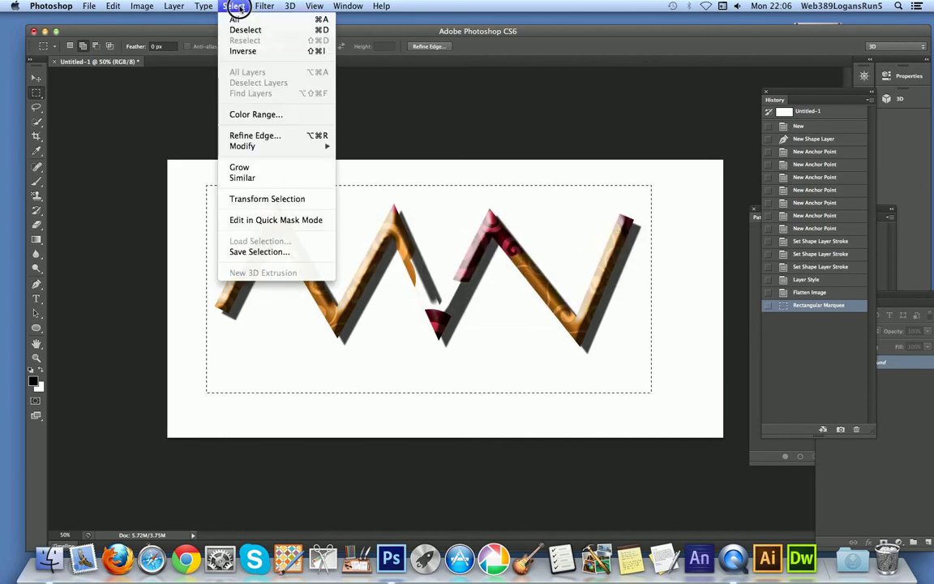
click(240, 30)
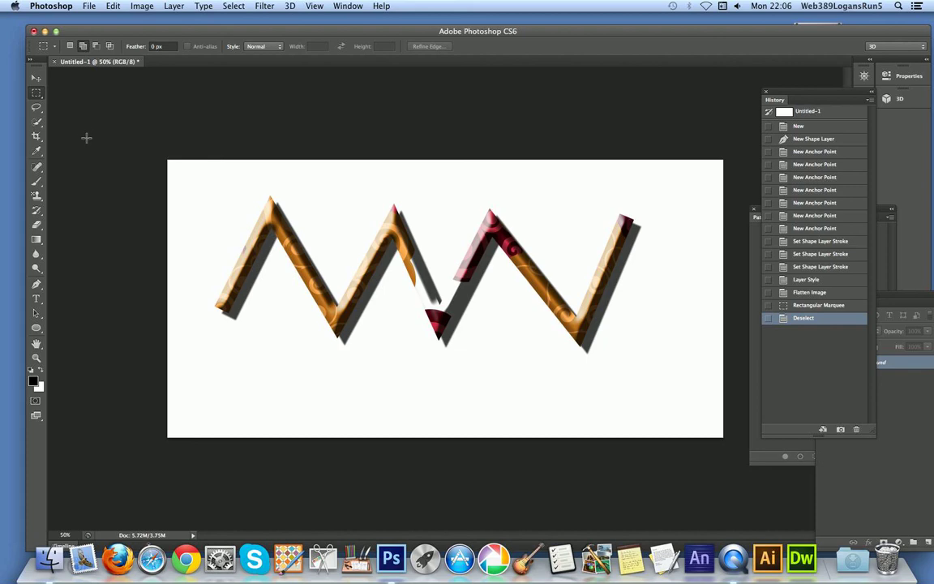
Step: Choose the Brush tool with the new 1539 px zigzag preset
click(36, 181)
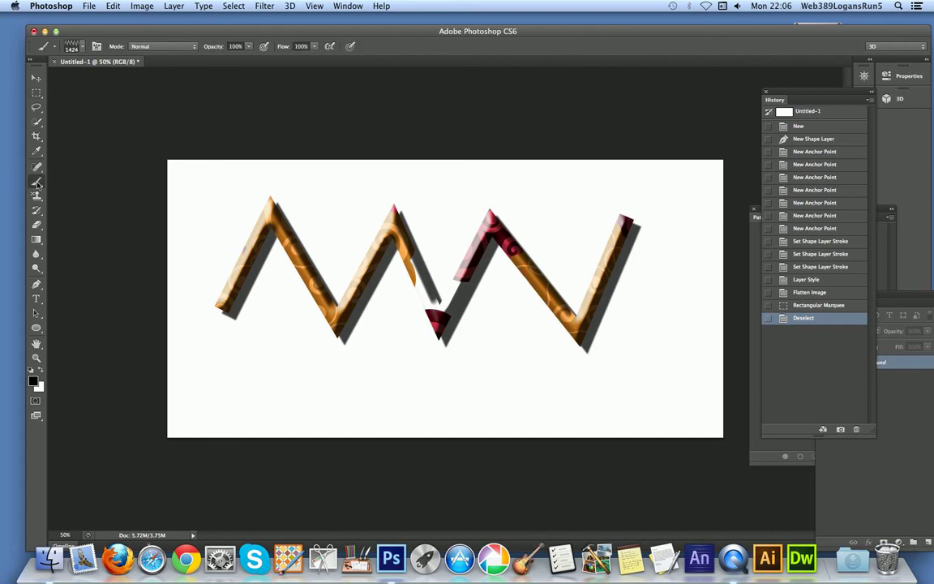
click(84, 48)
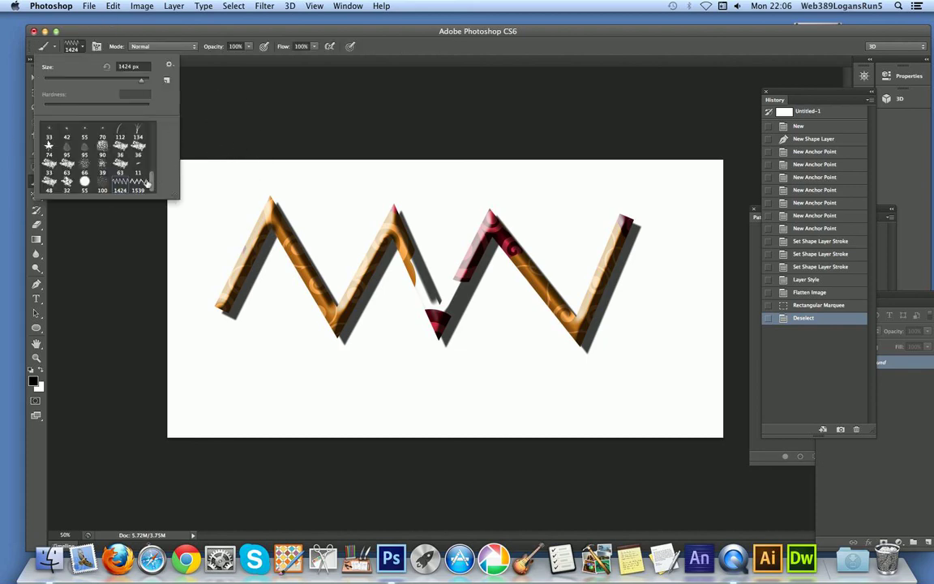
click(143, 189)
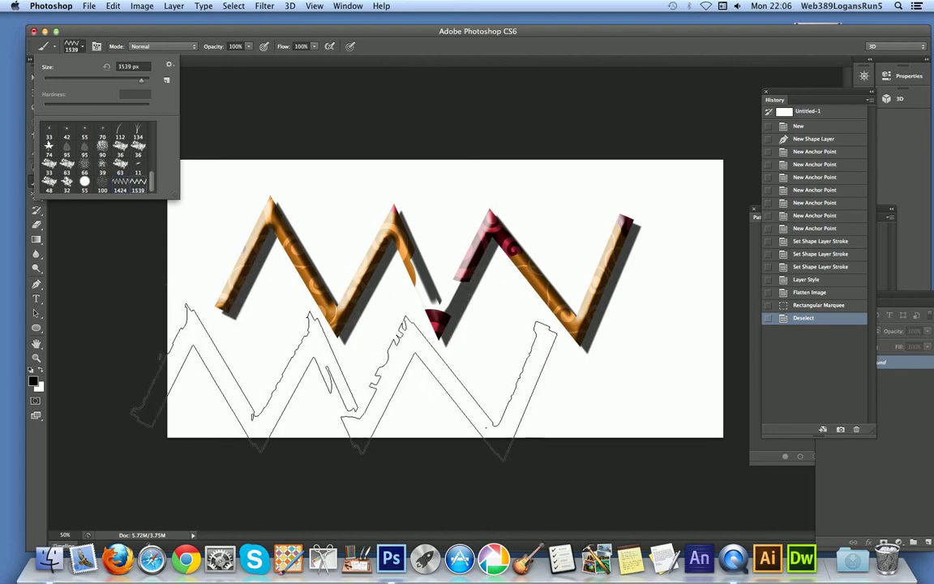
Step: Stamp overlapping zigzags across the canvas, then enable airbrush build-up
click(381, 356)
click(385, 349)
click(366, 243)
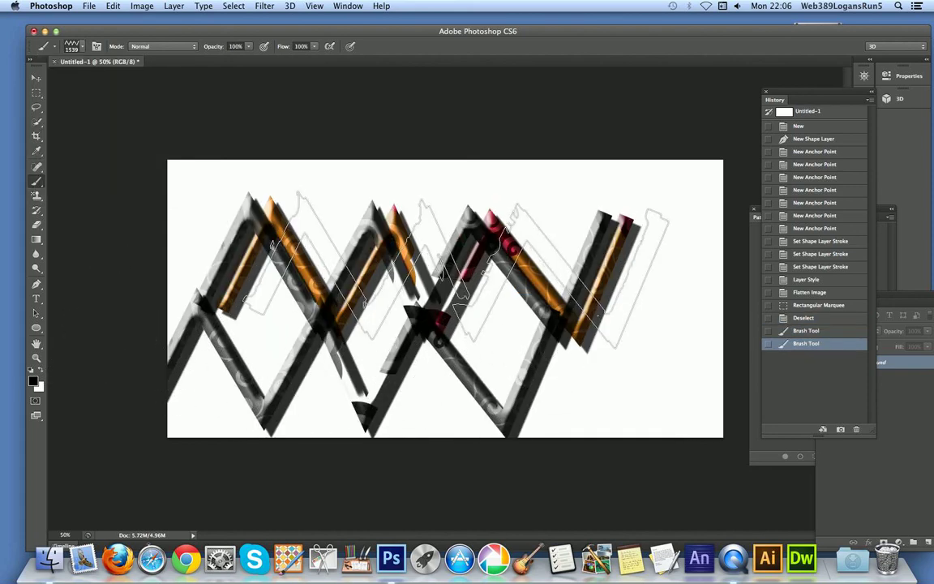
click(560, 229)
click(565, 332)
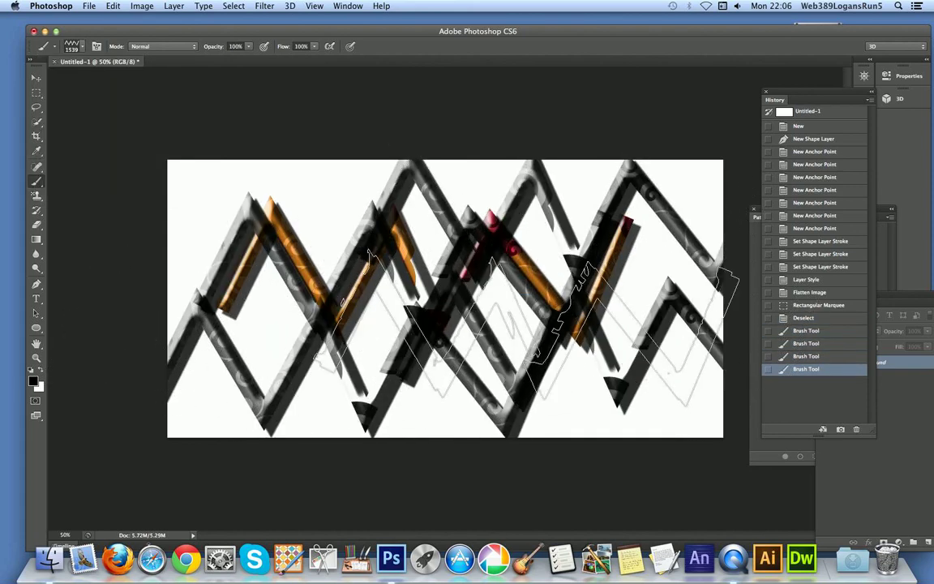
click(413, 325)
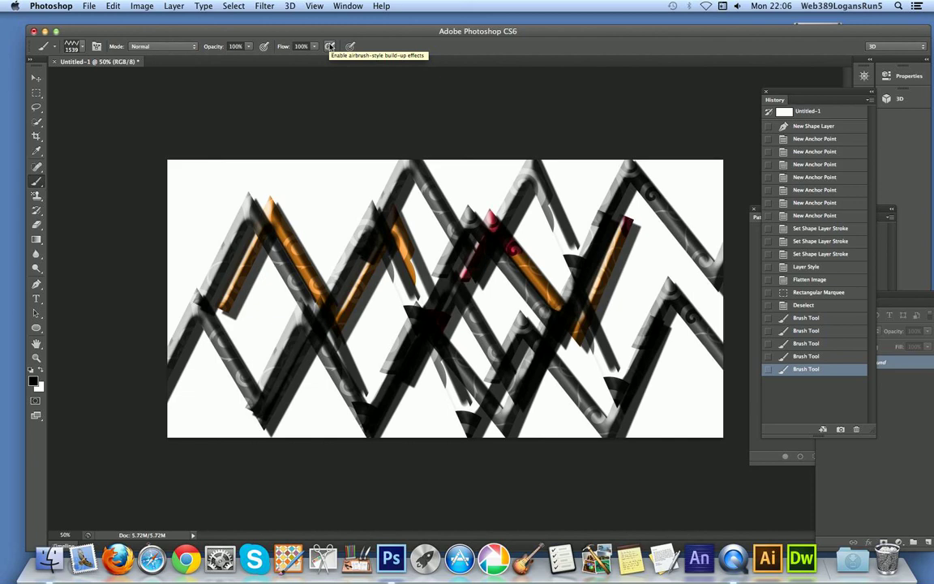
click(329, 46)
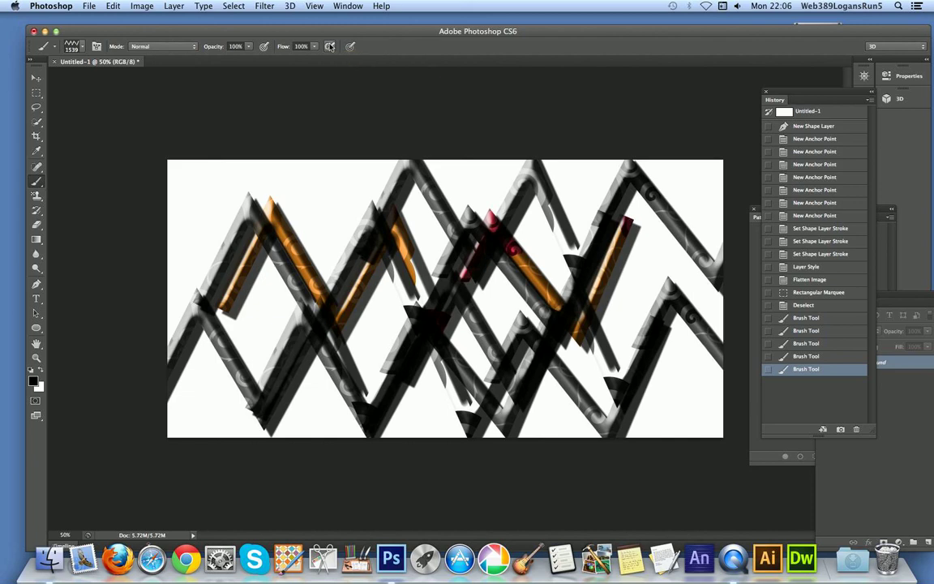